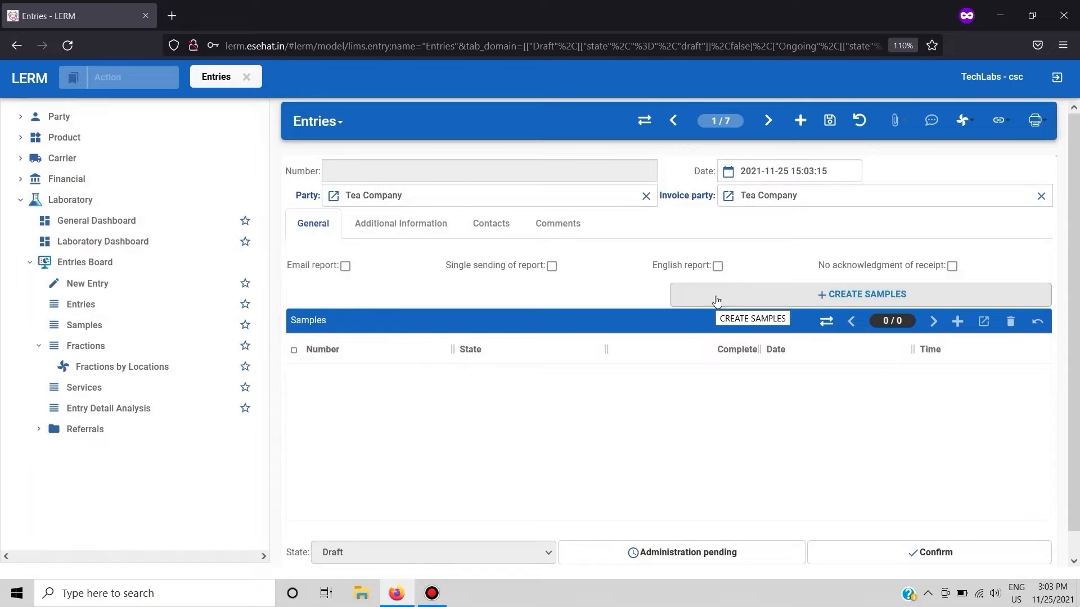
# - Start creating samples for the Tea Company entry, with fraction type CUS - Customer Sample and storage location Storage Zone
pyautogui.click(716, 302)
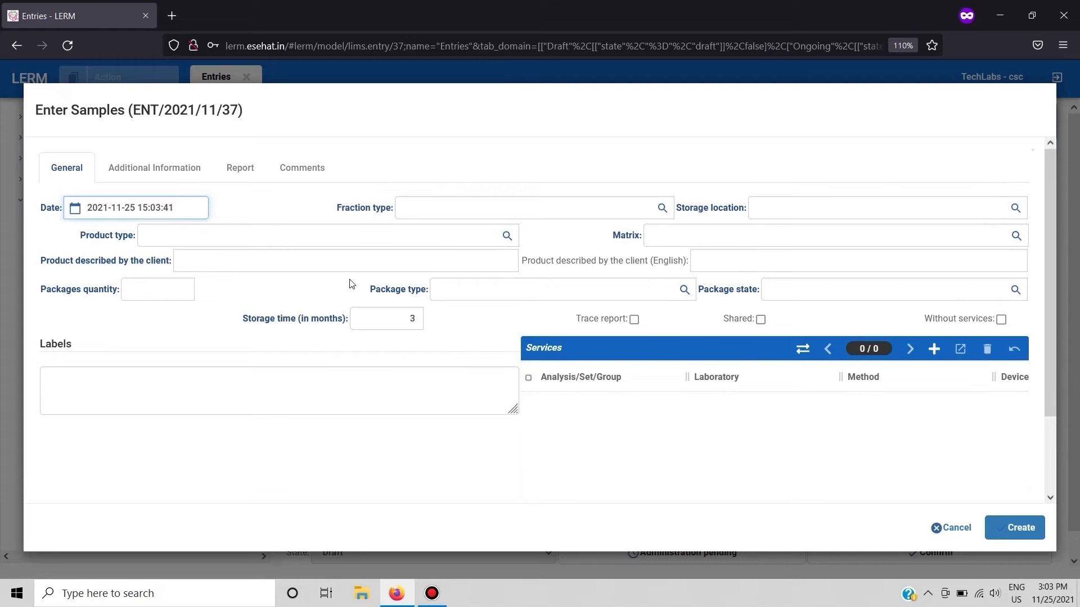
pyautogui.click(662, 207)
pyautogui.doubleClick(84, 349)
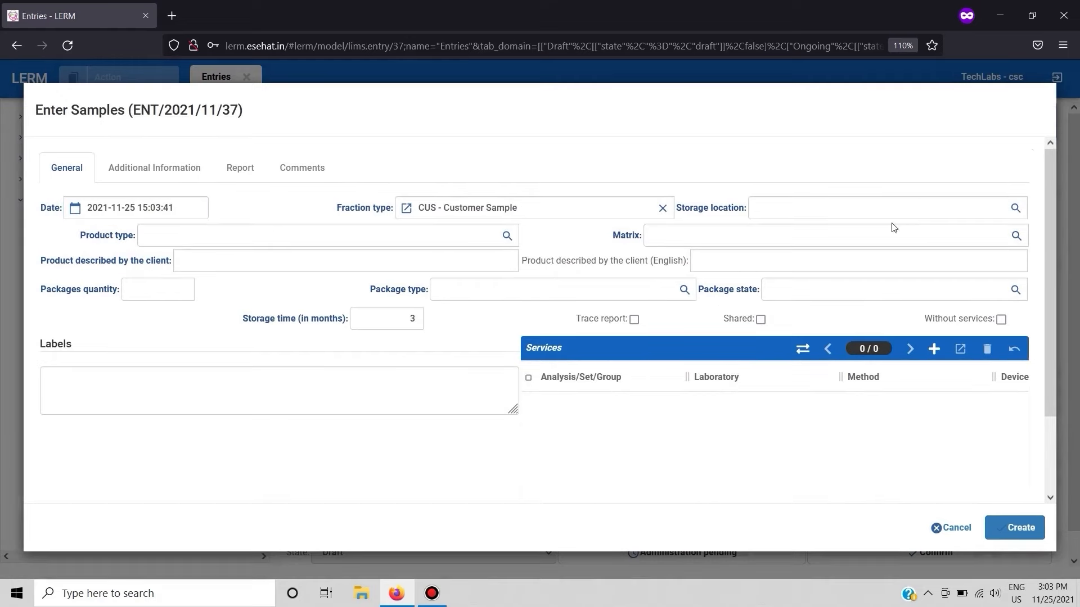
pyautogui.click(1016, 209)
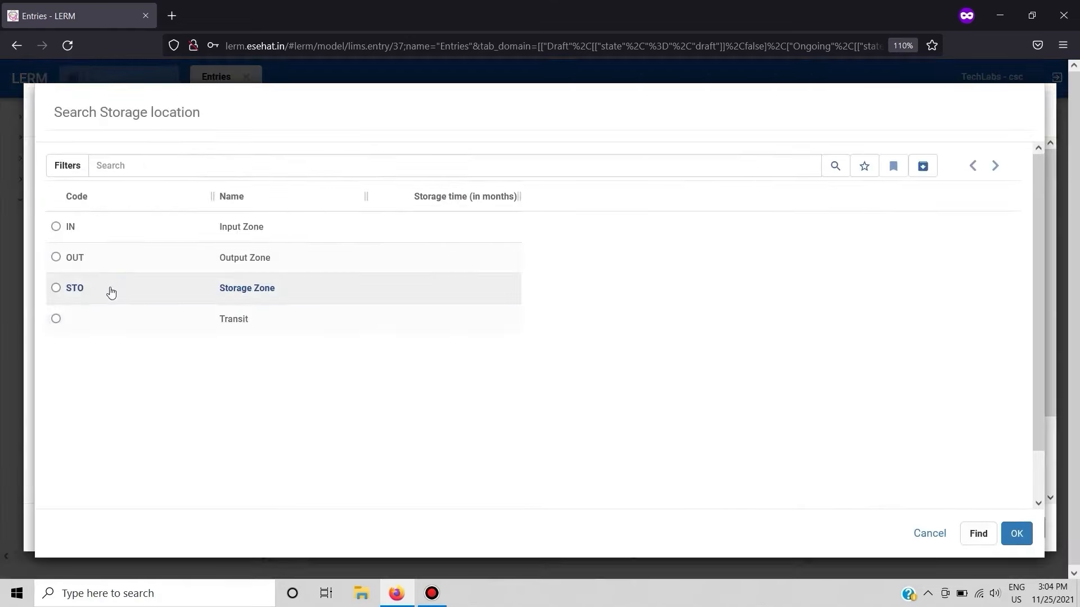
pyautogui.doubleClick(110, 288)
# - Set the sample's product type to Tea and enter Tea as the product described by the client
pyautogui.click(507, 237)
pyautogui.doubleClick(287, 256)
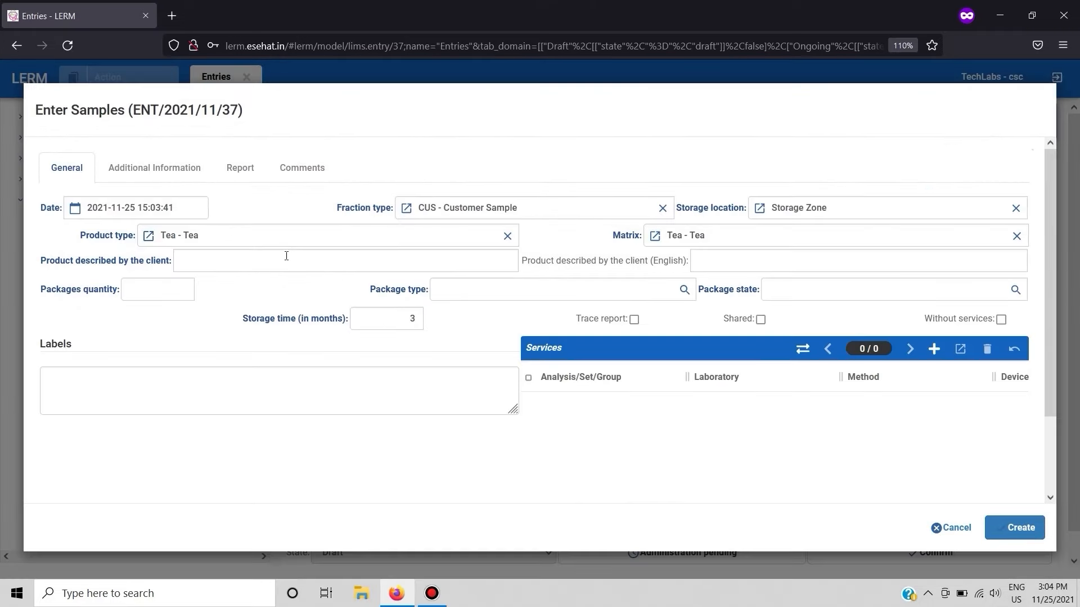
pyautogui.click(283, 269)
pyautogui.write('Tea')
# - Set the packages quantity to 100, the package type to 01 - Package and the package state to OK
pyautogui.click(143, 293)
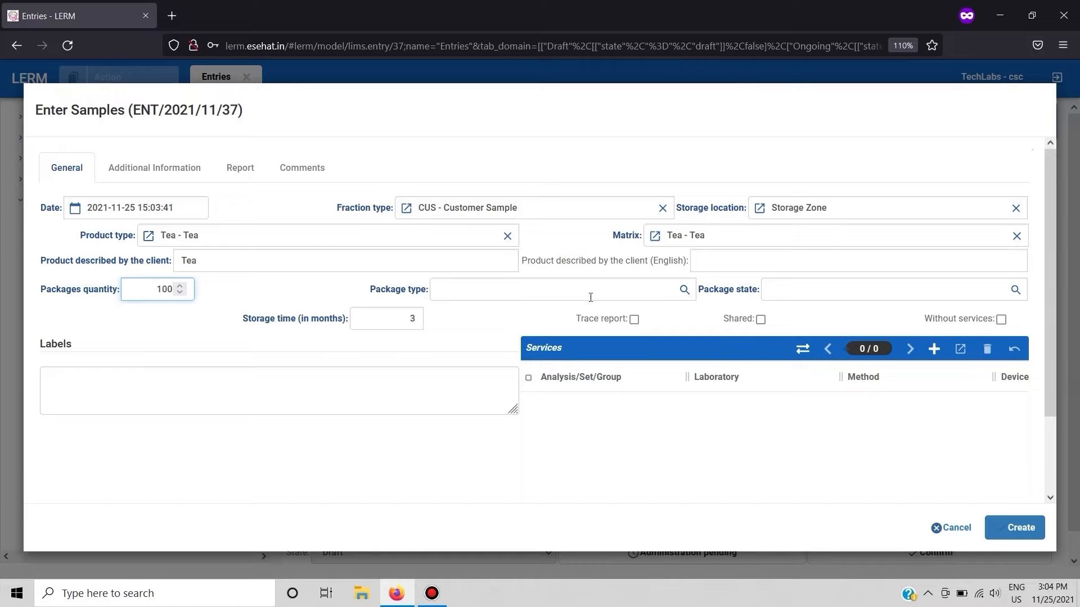
pyautogui.click(683, 290)
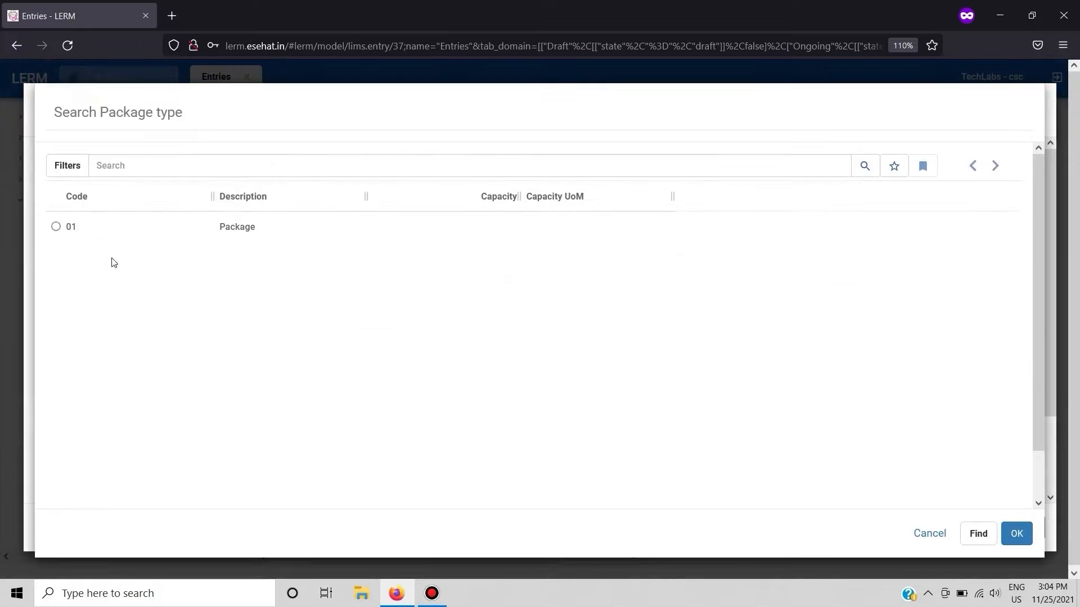
pyautogui.doubleClick(124, 234)
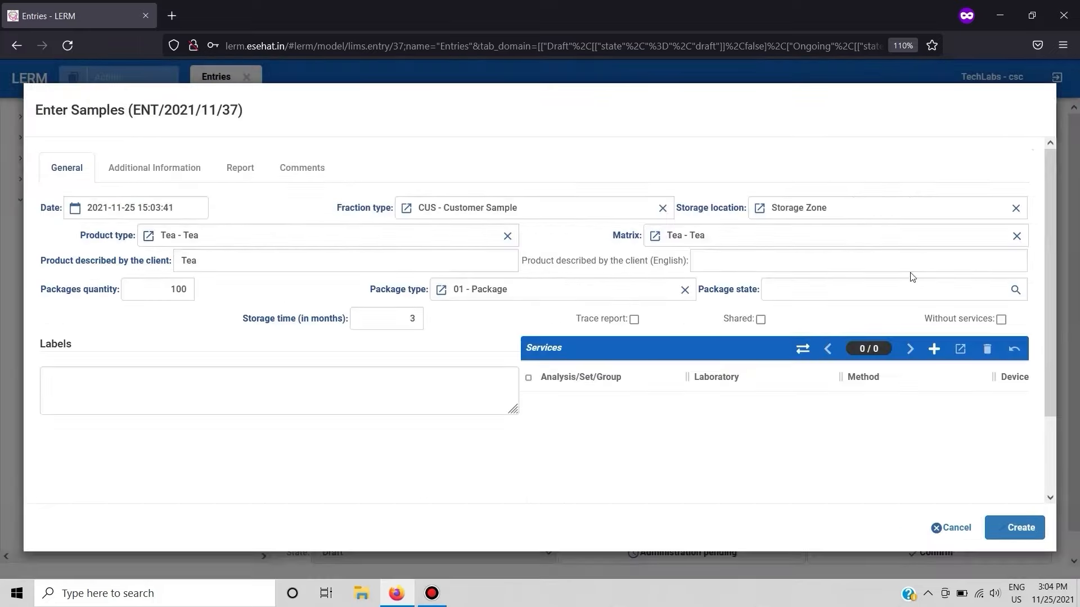
pyautogui.click(1015, 290)
pyautogui.click(97, 234)
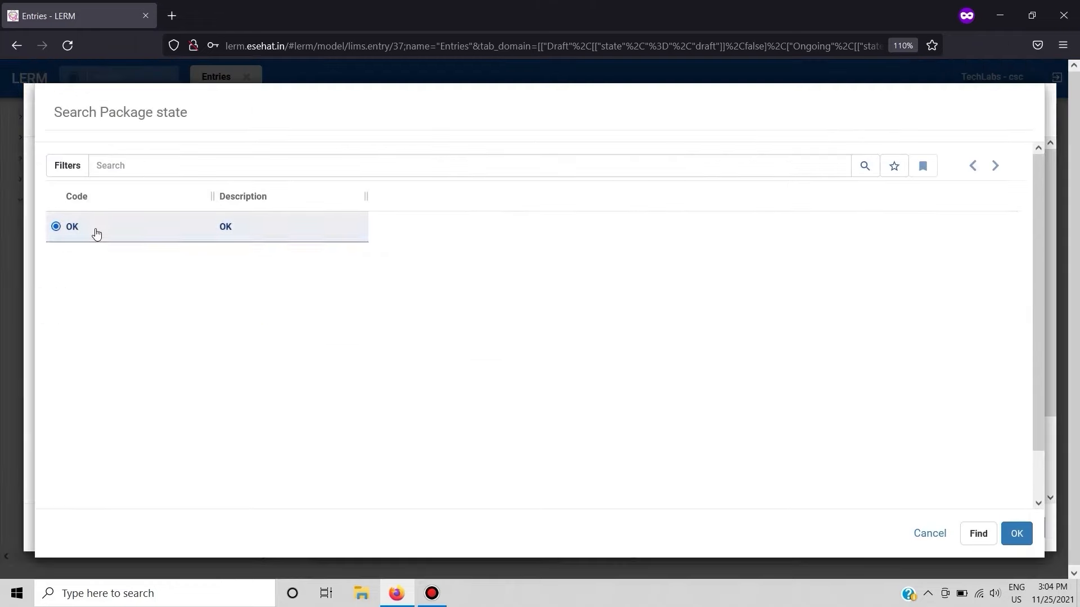
pyautogui.doubleClick(97, 234)
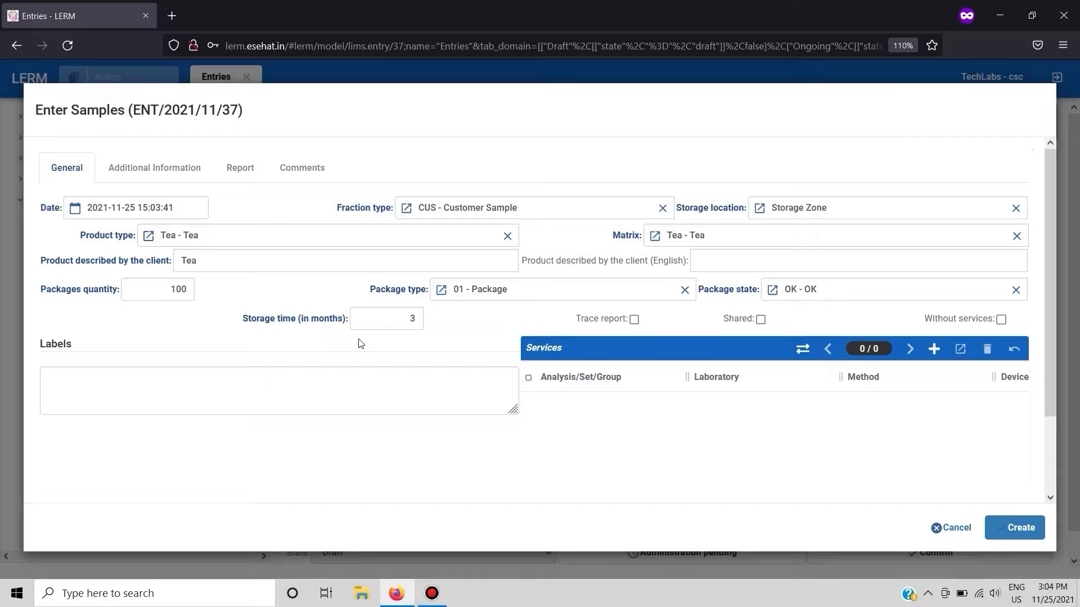
# - Enter Label1 and Label2 as separate label lines, and add the service WE - Water extract, percent by mass, Min
pyautogui.click(84, 384)
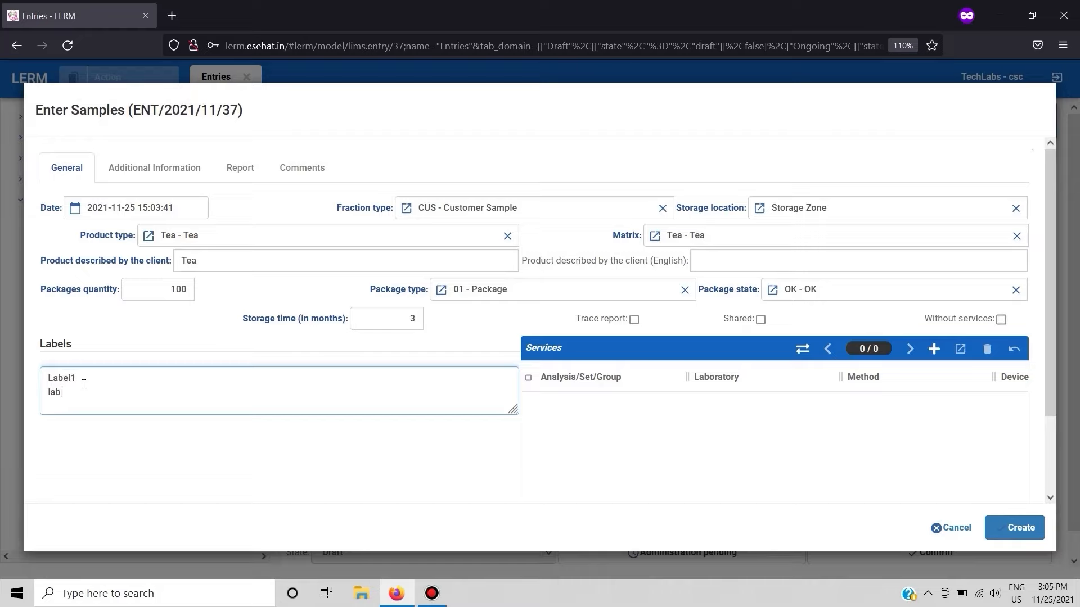
pyautogui.click(933, 351)
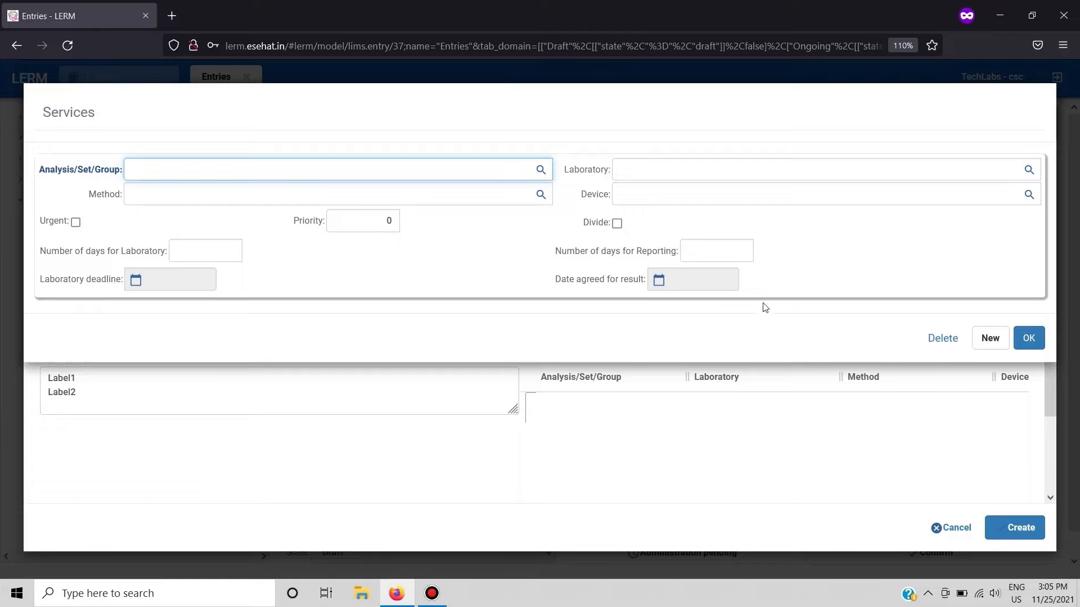
pyautogui.click(540, 170)
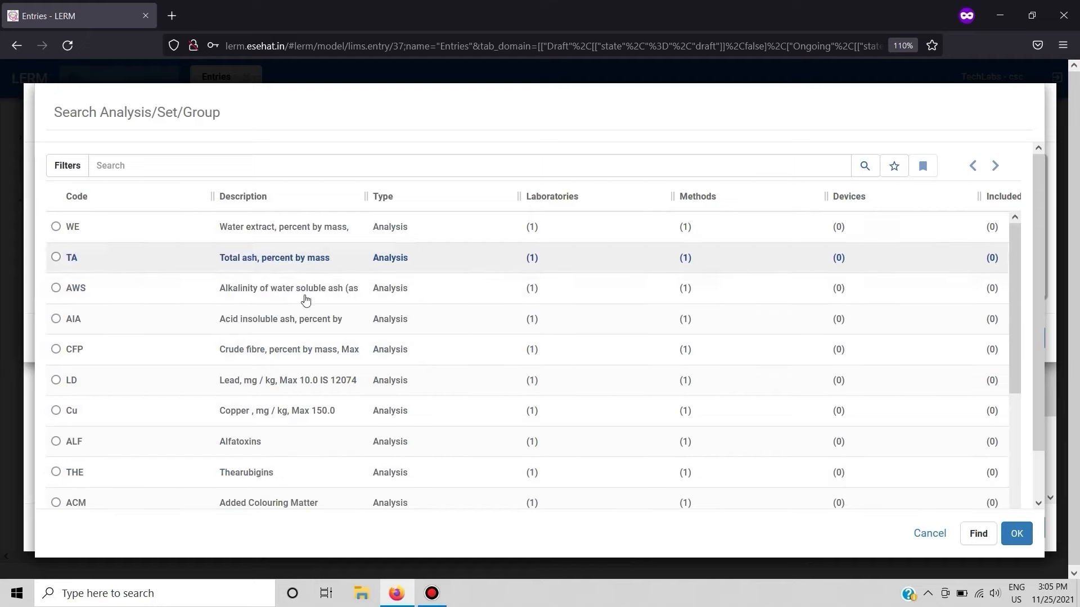
pyautogui.doubleClick(256, 231)
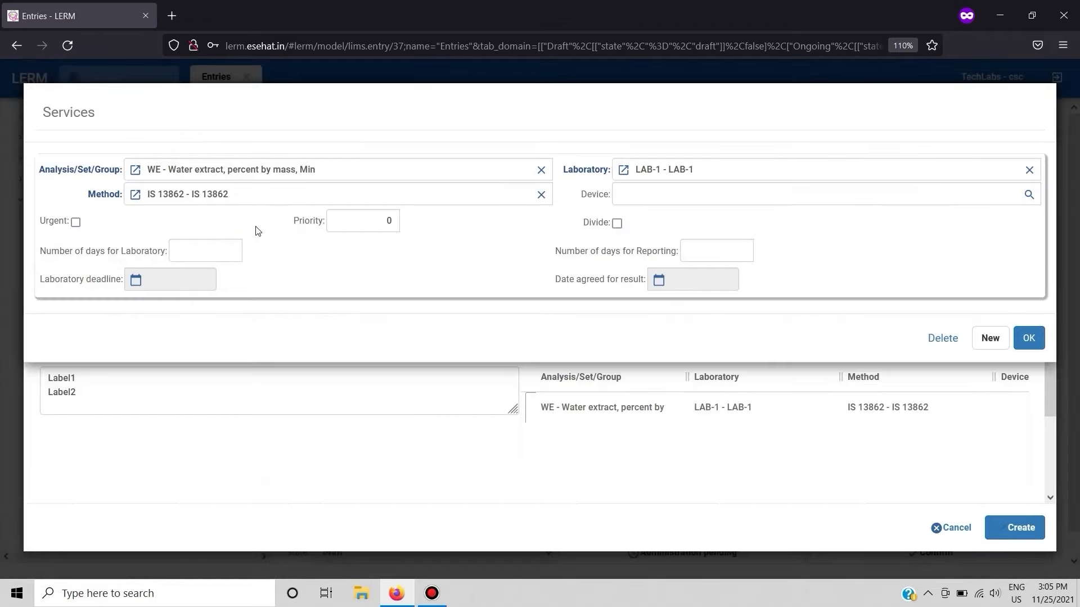
pyautogui.click(1030, 338)
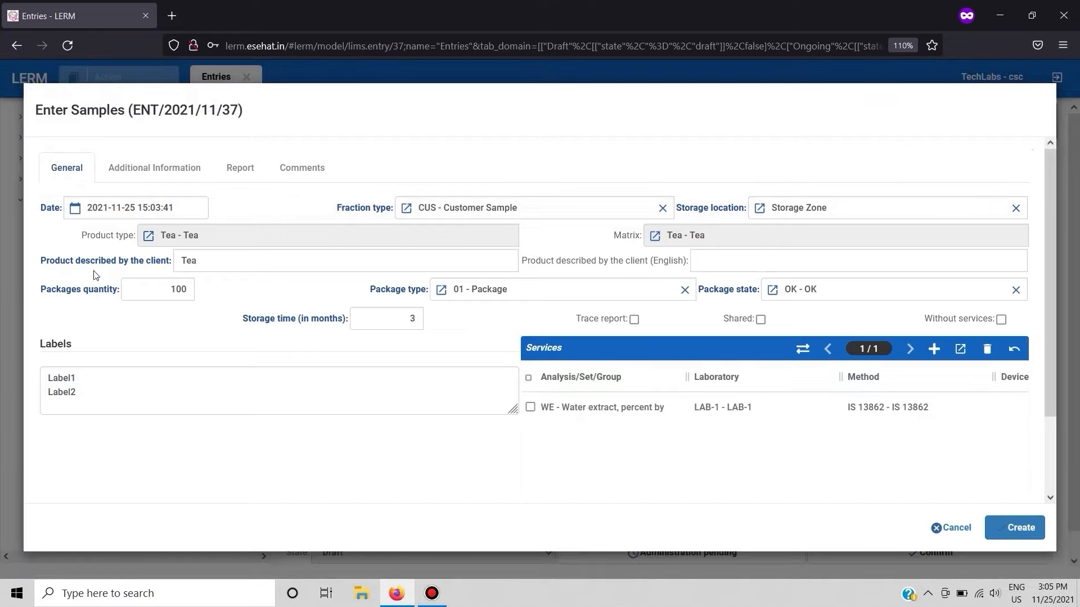
# - Set the zone to Food in the additional information and create the samples
pyautogui.click(151, 167)
pyautogui.click(121, 251)
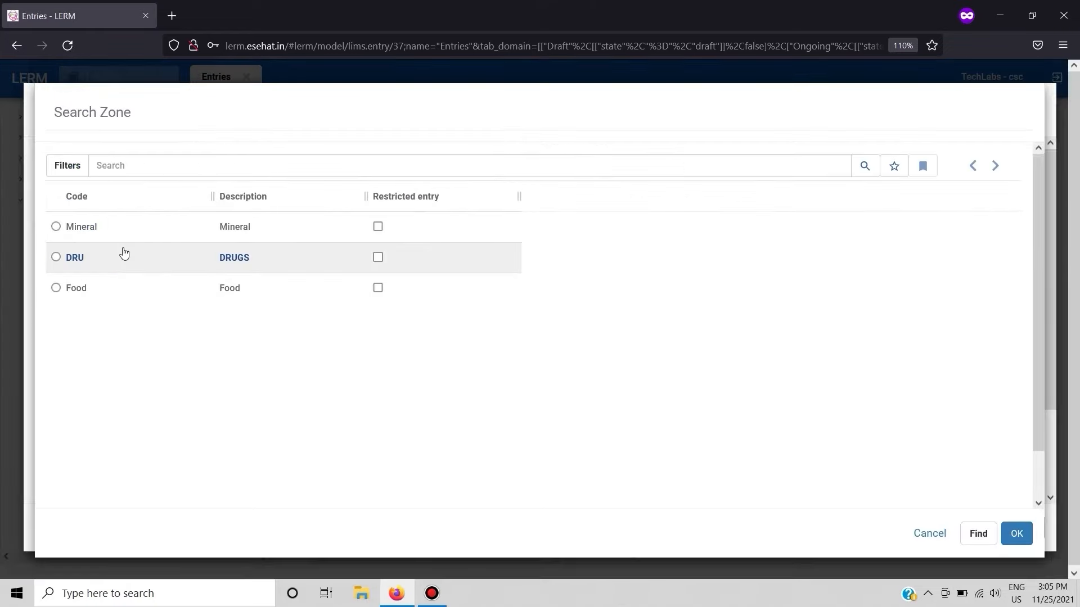
pyautogui.doubleClick(132, 284)
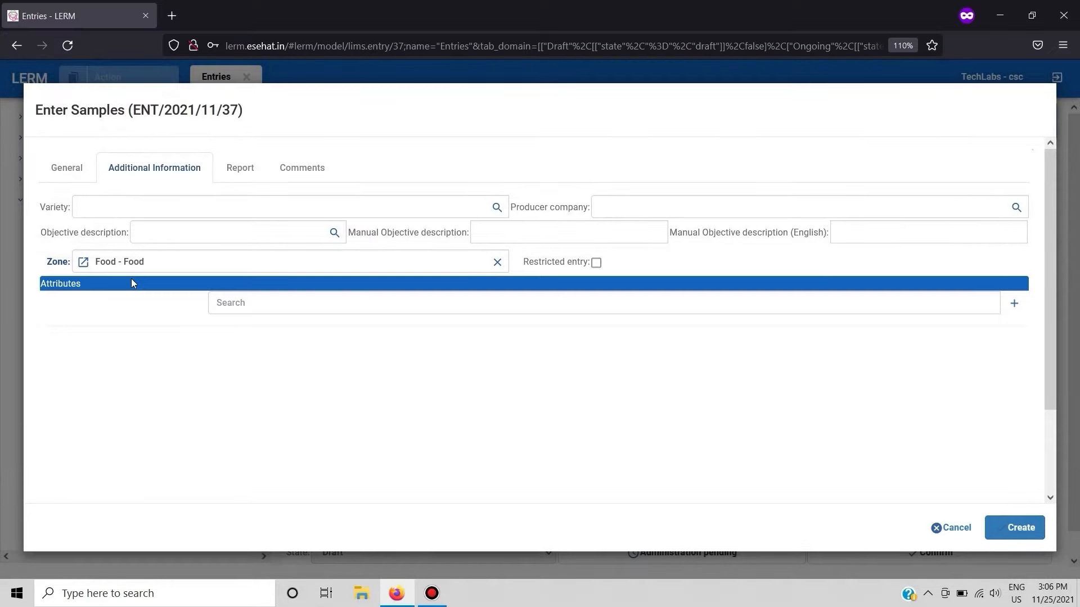
pyautogui.click(1028, 526)
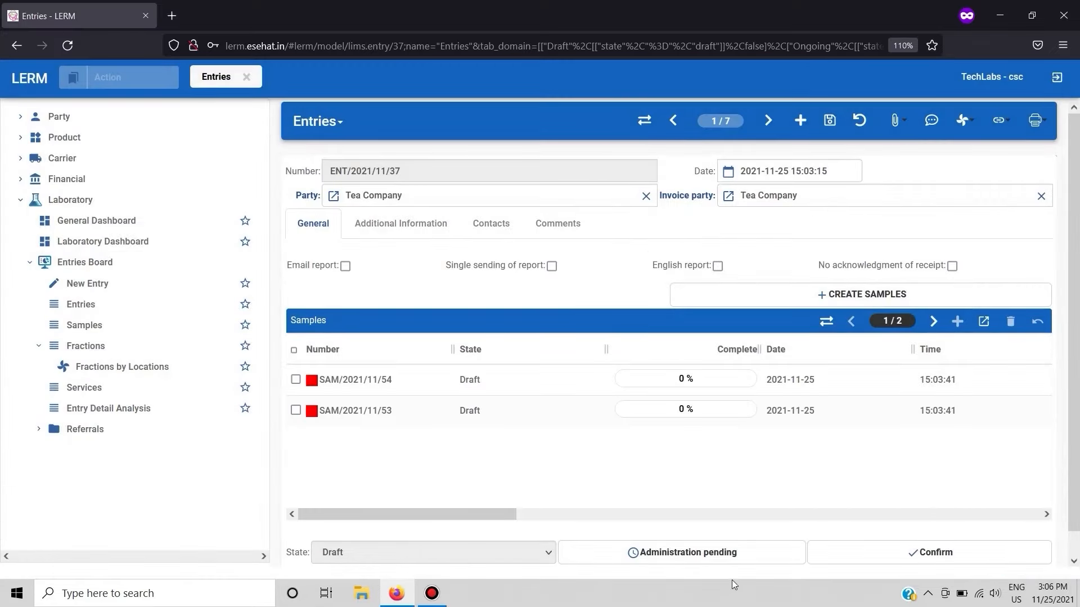
# - Examine the label, matrix and package details of the samples listed in the entry
pyautogui.hscroll(6, 706, 433)
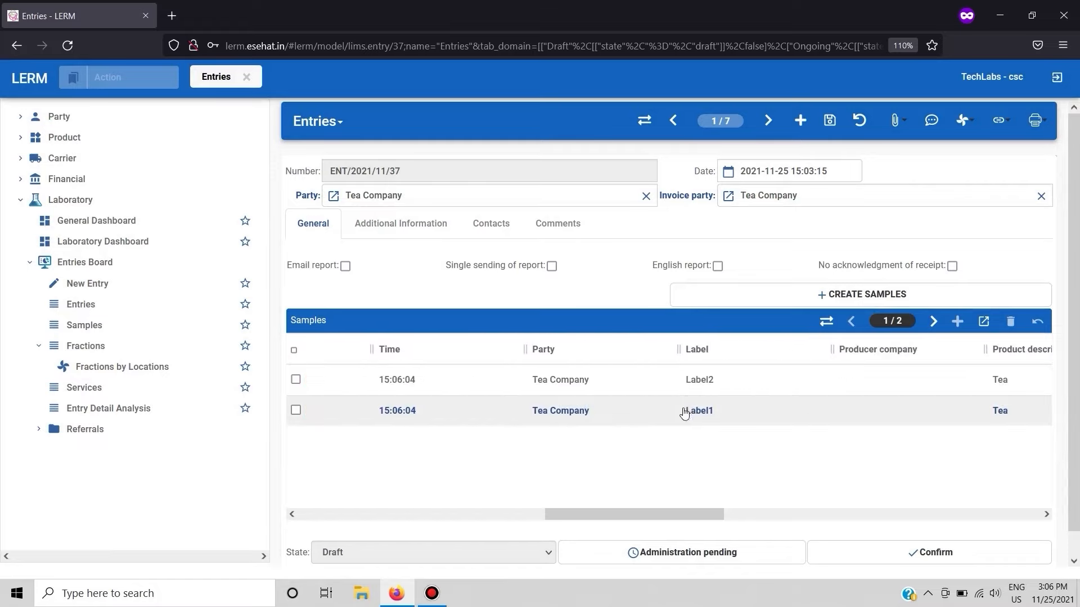
pyautogui.click(696, 376)
pyautogui.click(706, 403)
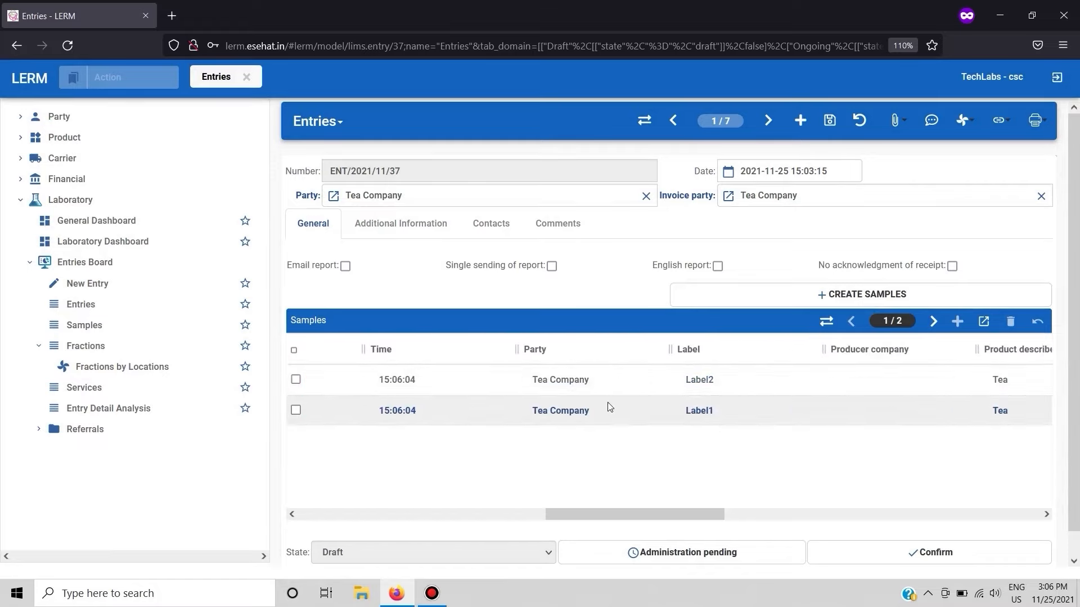
pyautogui.hscroll(5, 607, 403)
pyautogui.hscroll(3, 607, 402)
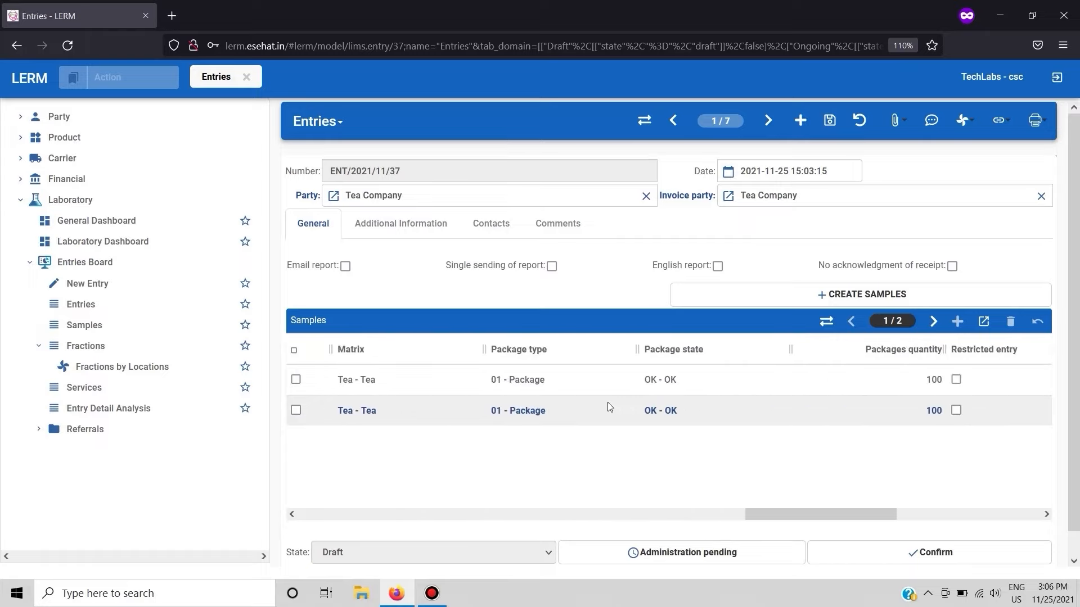
# - Add the first Tea Company contact found to the entry's invoice contacts
pyautogui.click(491, 223)
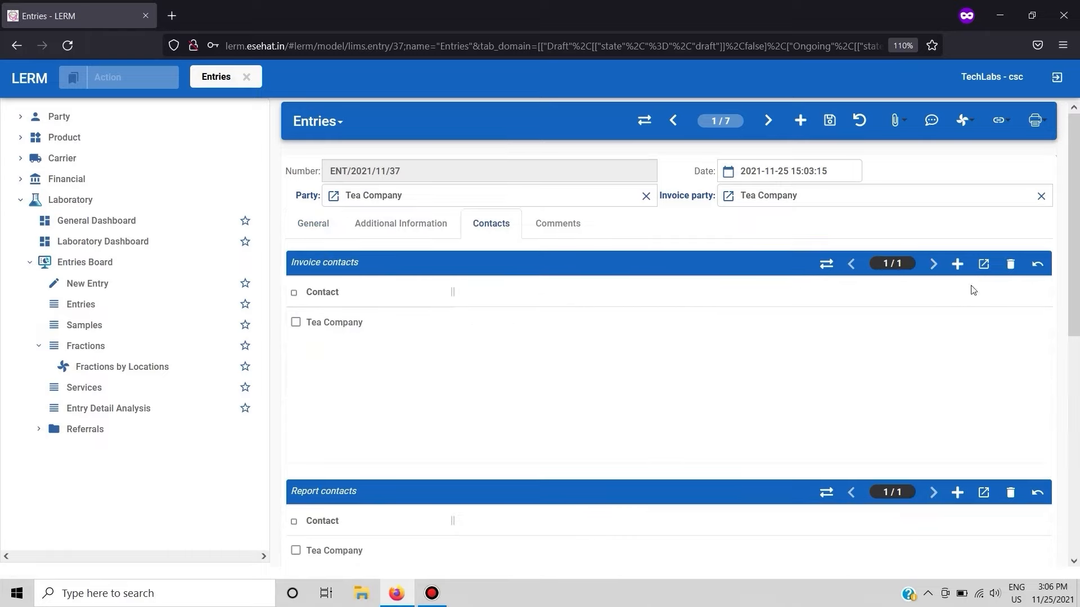
pyautogui.click(958, 265)
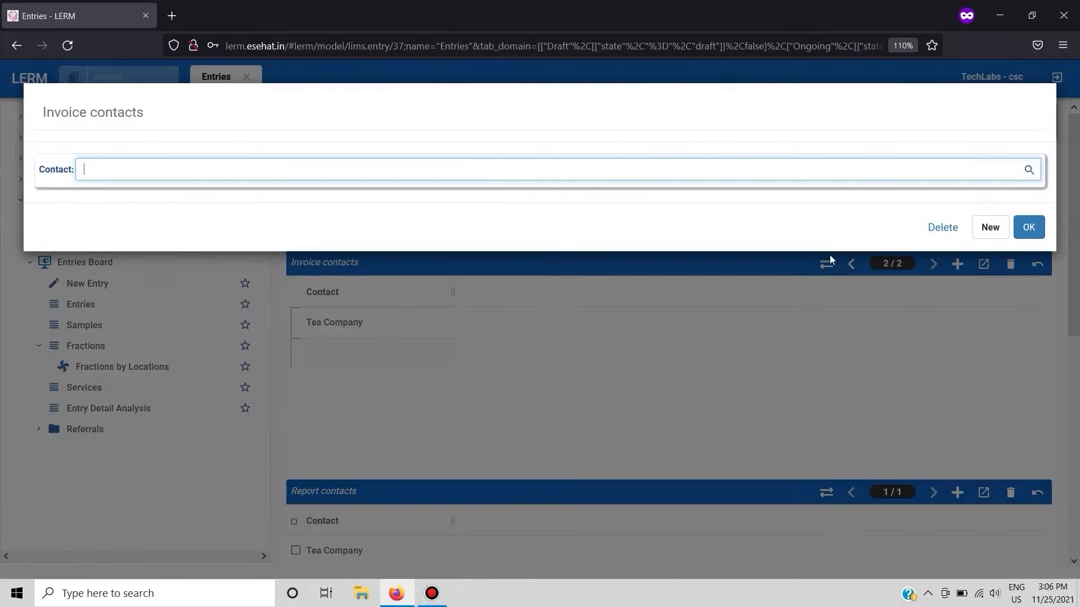
pyautogui.click(1029, 170)
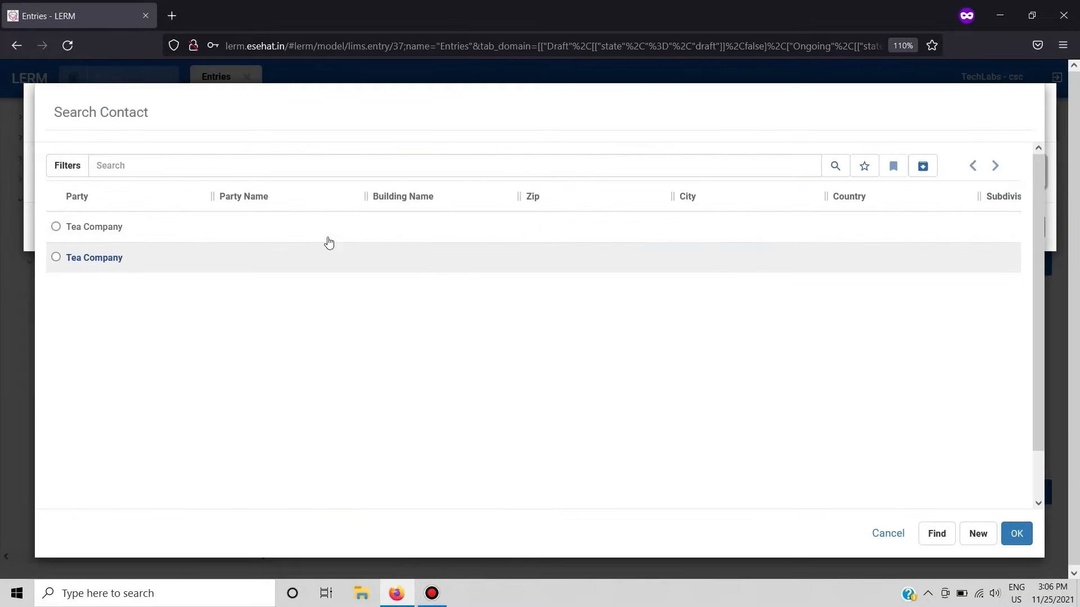
pyautogui.click(290, 226)
pyautogui.doubleClick(291, 226)
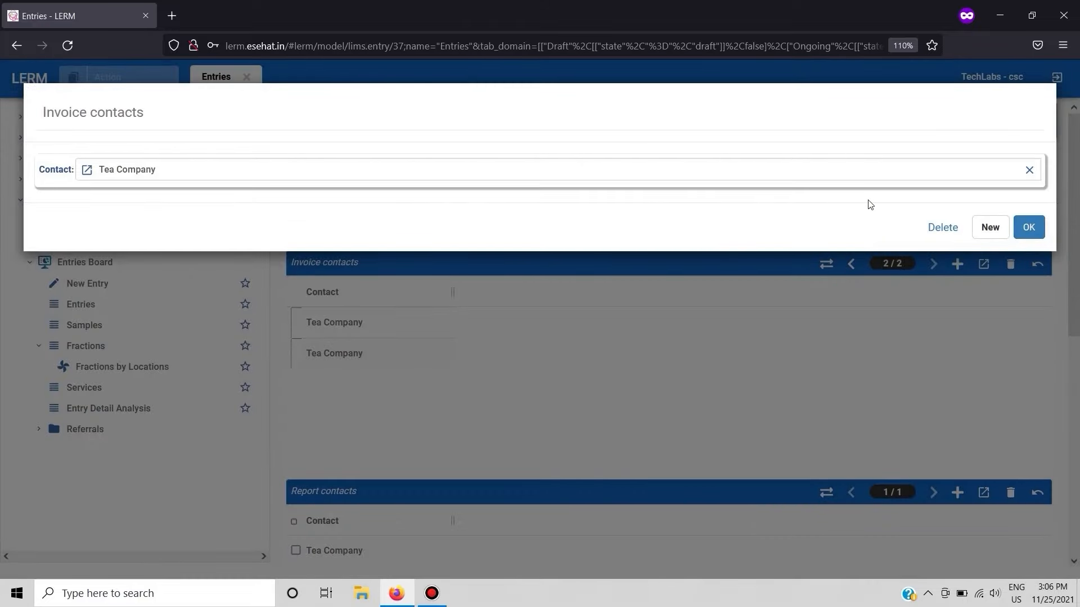
pyautogui.click(1028, 227)
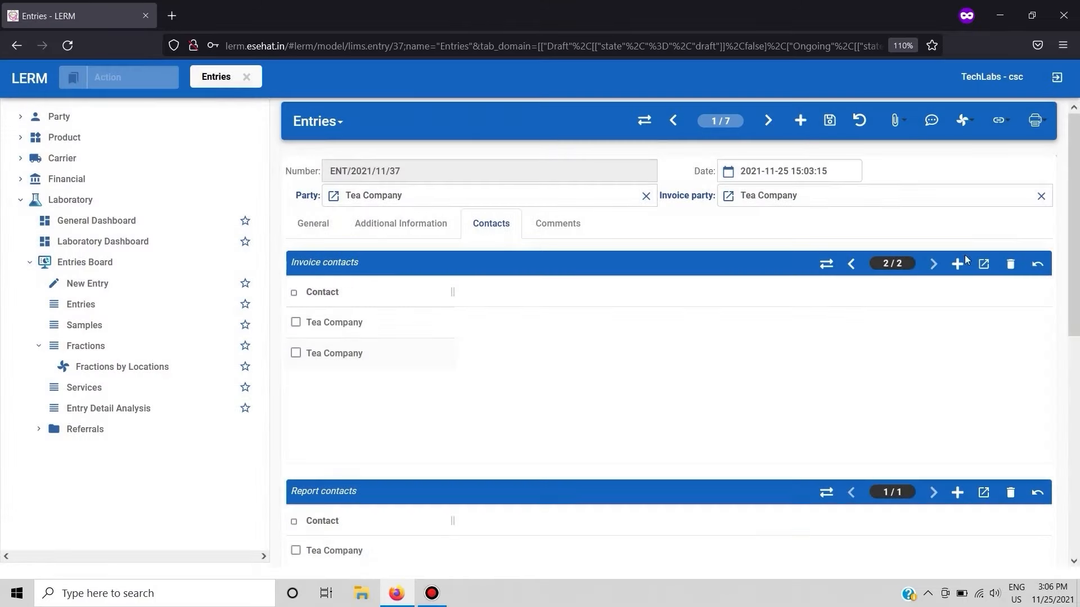
# - Review the entry's invoice, report and acknowledgment contacts
pyautogui.scroll(-1, 766, 369)
pyautogui.scroll(1, 766, 370)
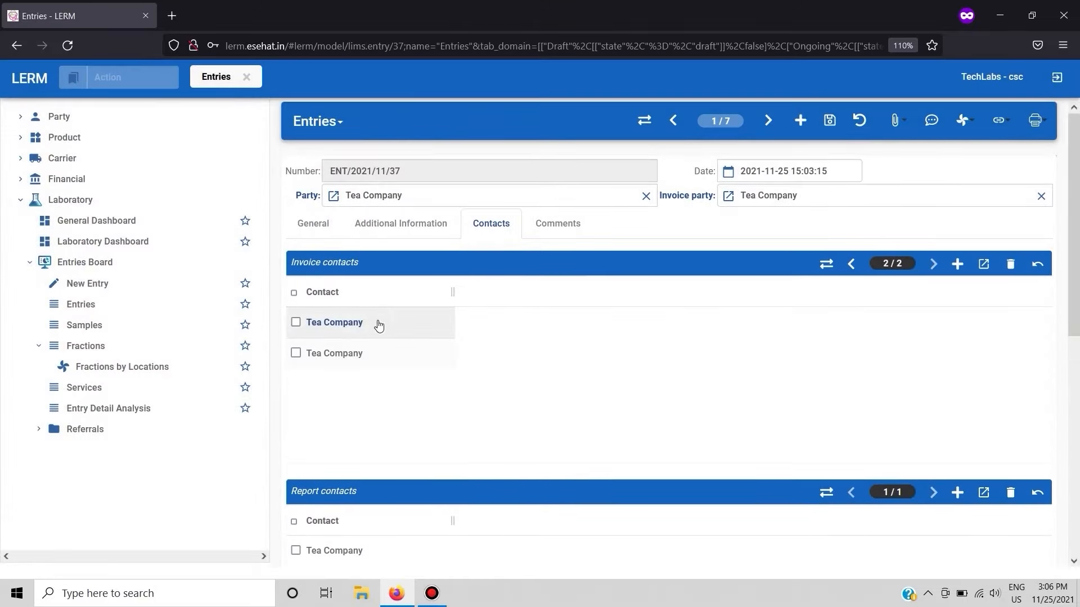
pyautogui.scroll(-1, 355, 275)
pyautogui.scroll(-1, 356, 275)
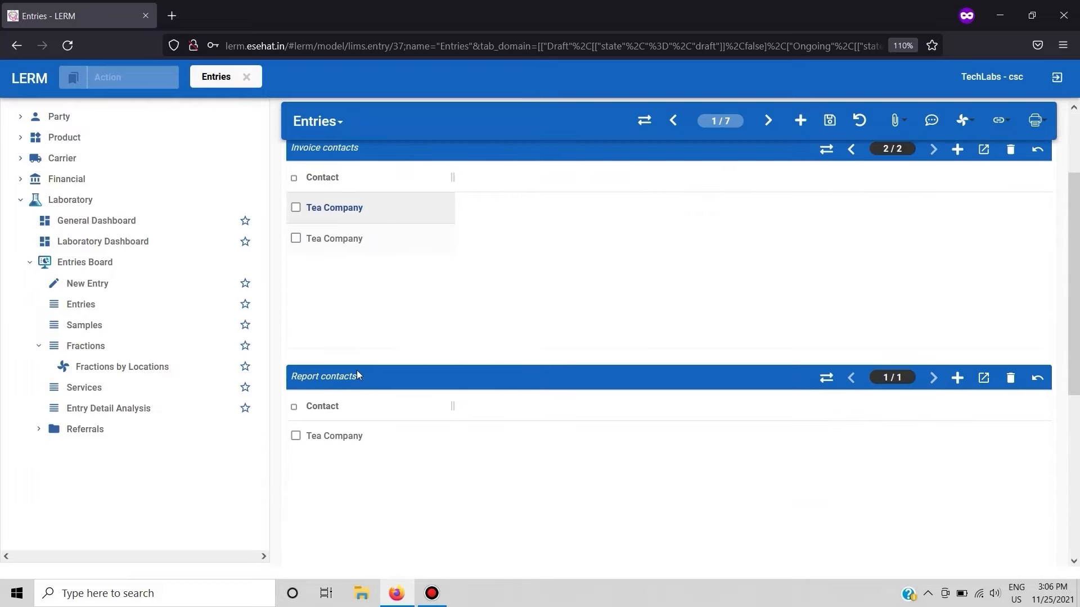
pyautogui.scroll(-4, 356, 375)
pyautogui.scroll(1, 366, 400)
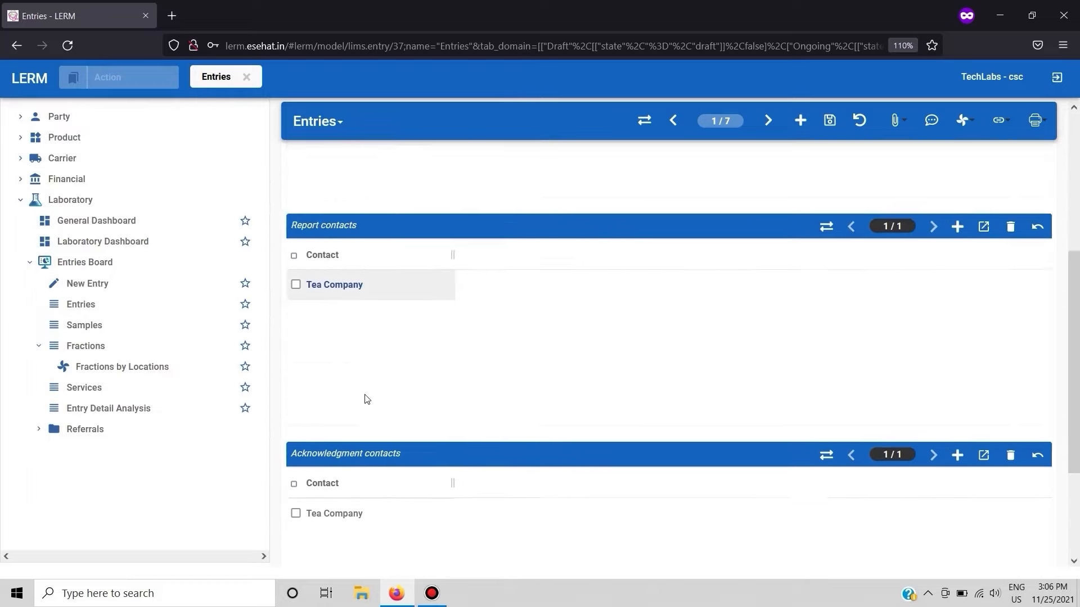
pyautogui.scroll(4, 366, 399)
pyautogui.scroll(-5, 366, 399)
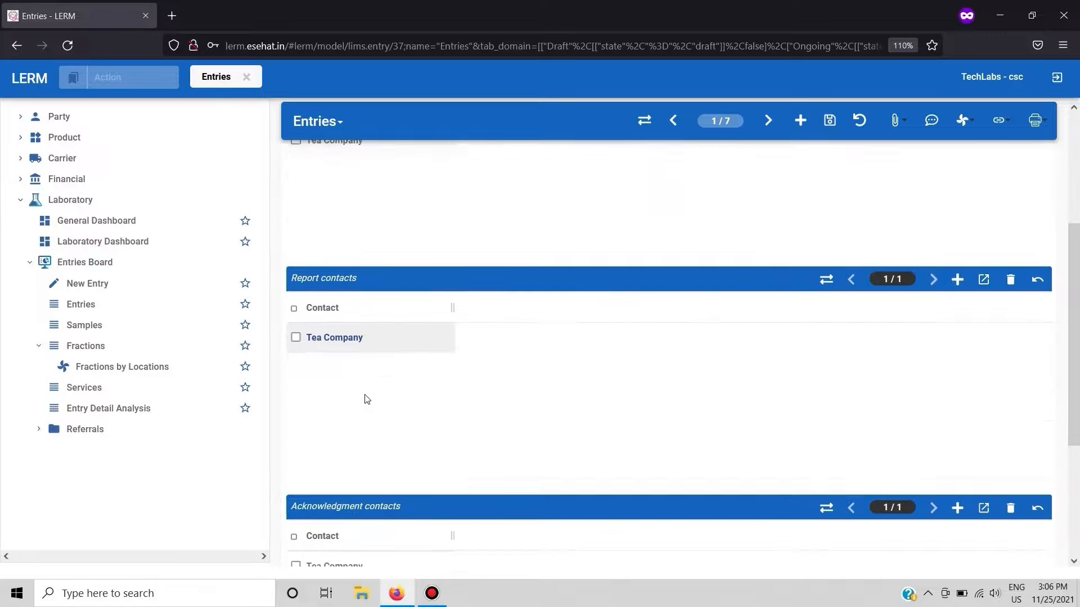
pyautogui.scroll(5, 367, 400)
pyautogui.scroll(-5, 367, 399)
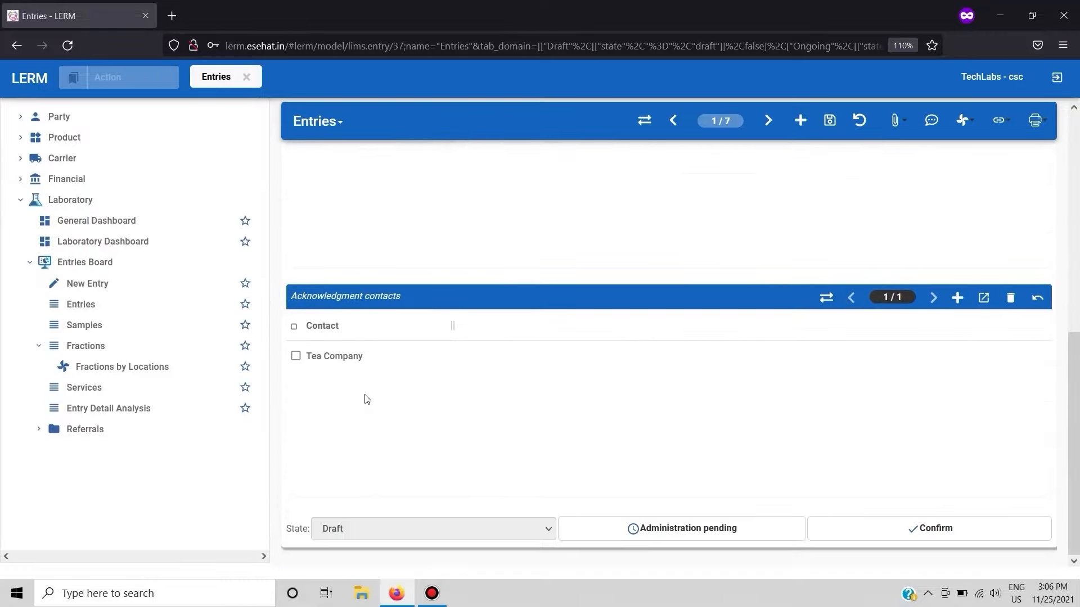
# - Confirm the entry and review its samples in the general information
pyautogui.click(888, 519)
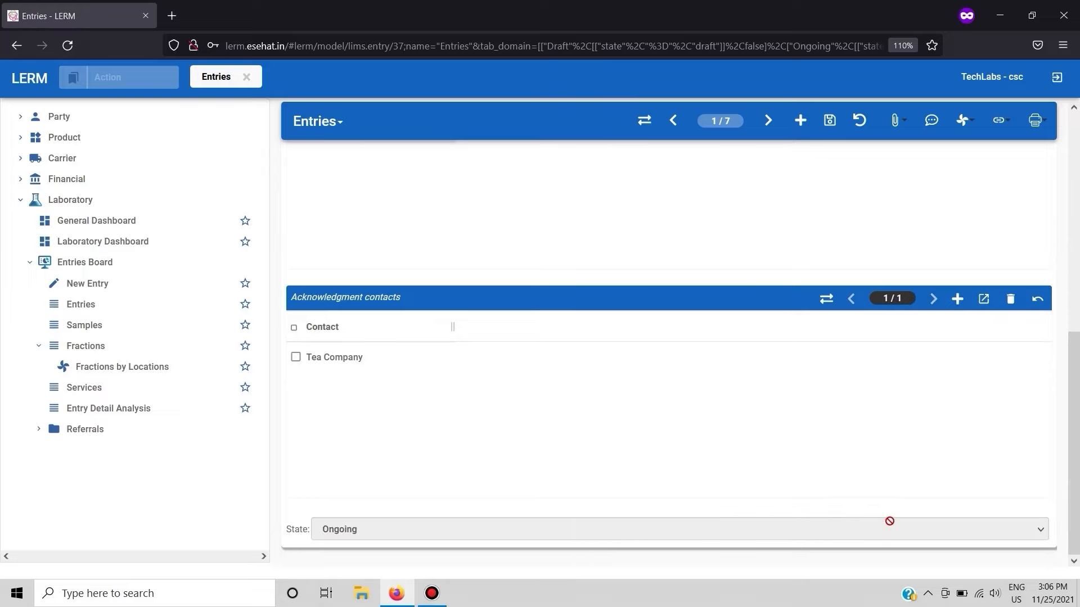
pyautogui.scroll(5, 605, 488)
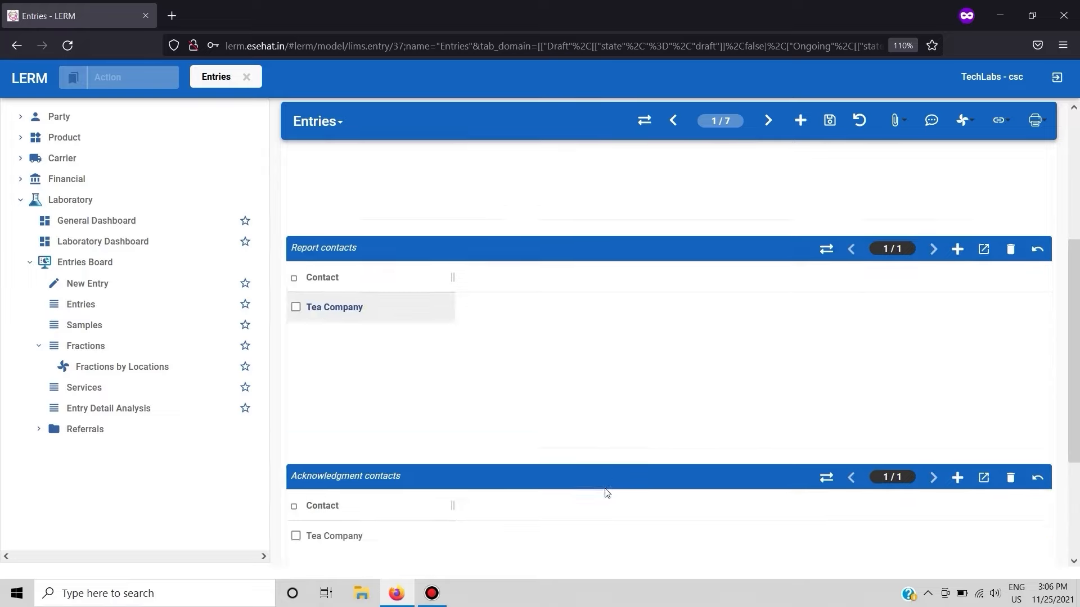
pyautogui.click(302, 222)
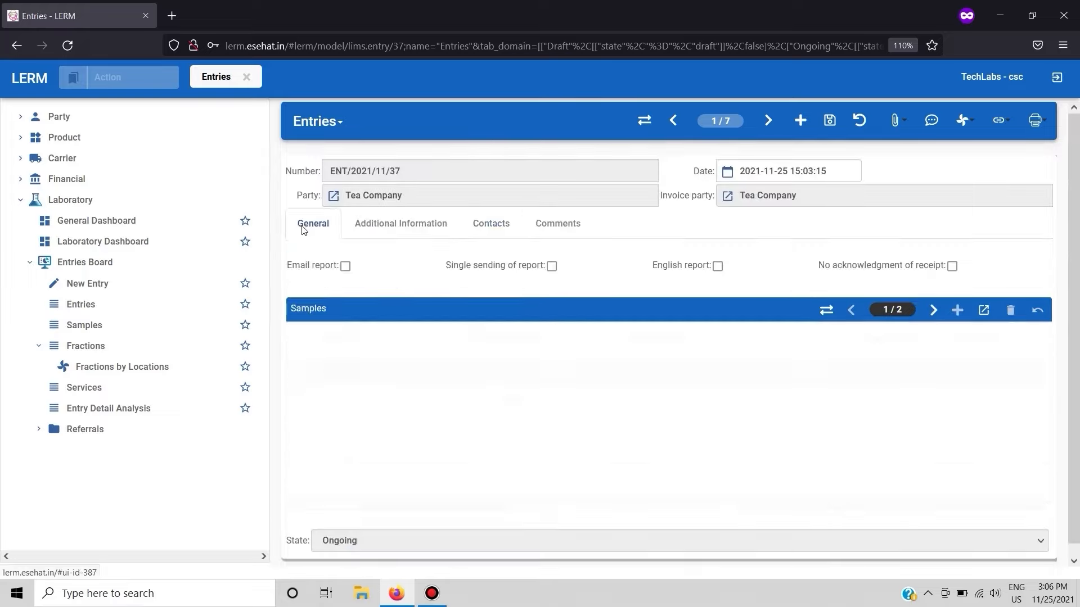
pyautogui.hscroll(-8, 489, 381)
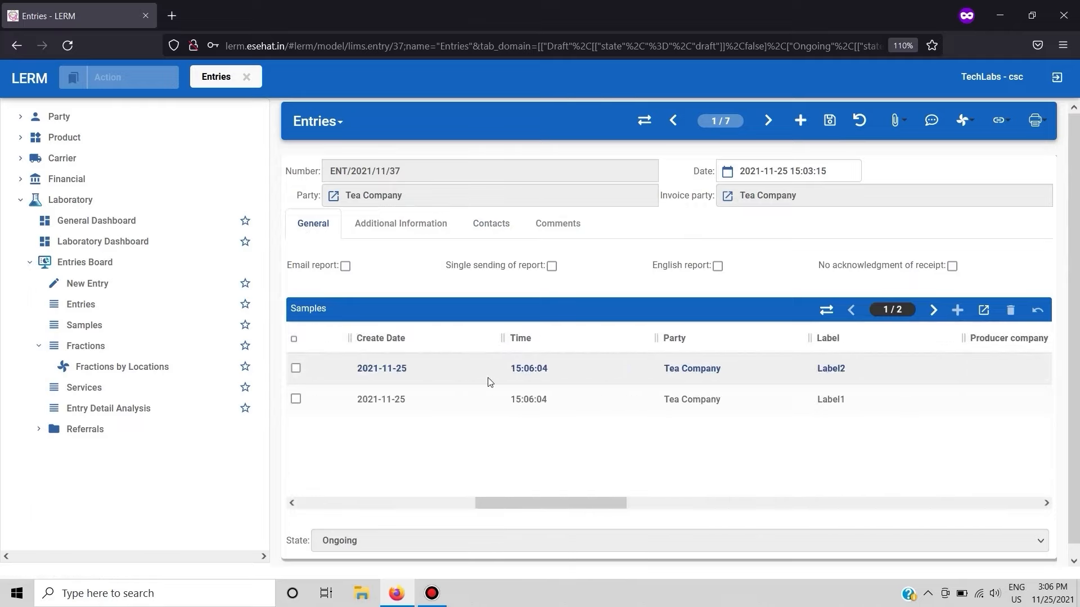
pyautogui.hscroll(-4, 754, 469)
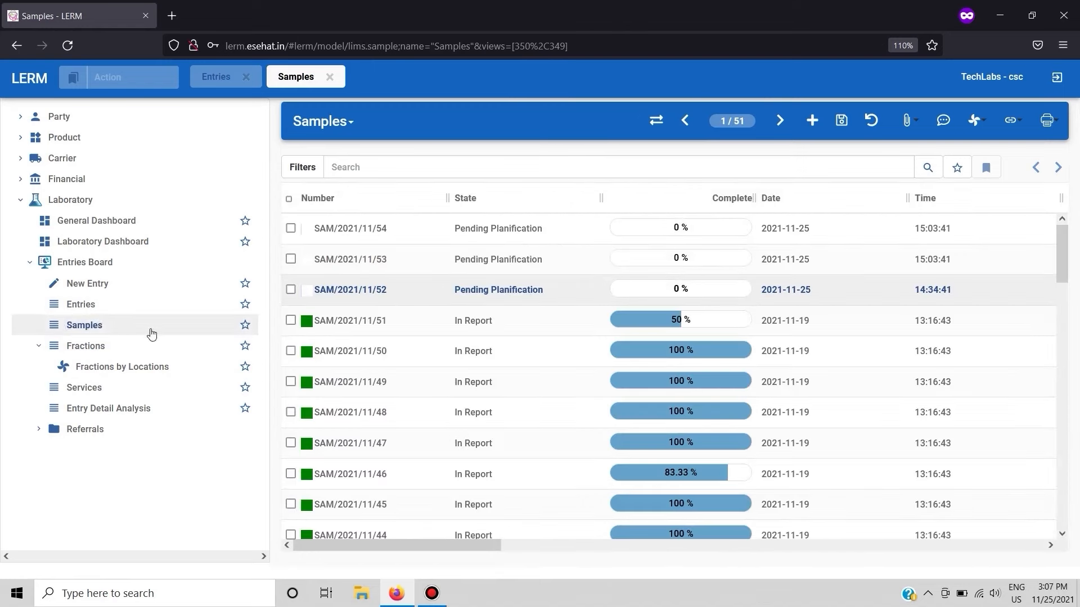
# - Open sample SAM/2021/11/54 from the samples list and examine its details and existing fraction
pyautogui.doubleClick(411, 235)
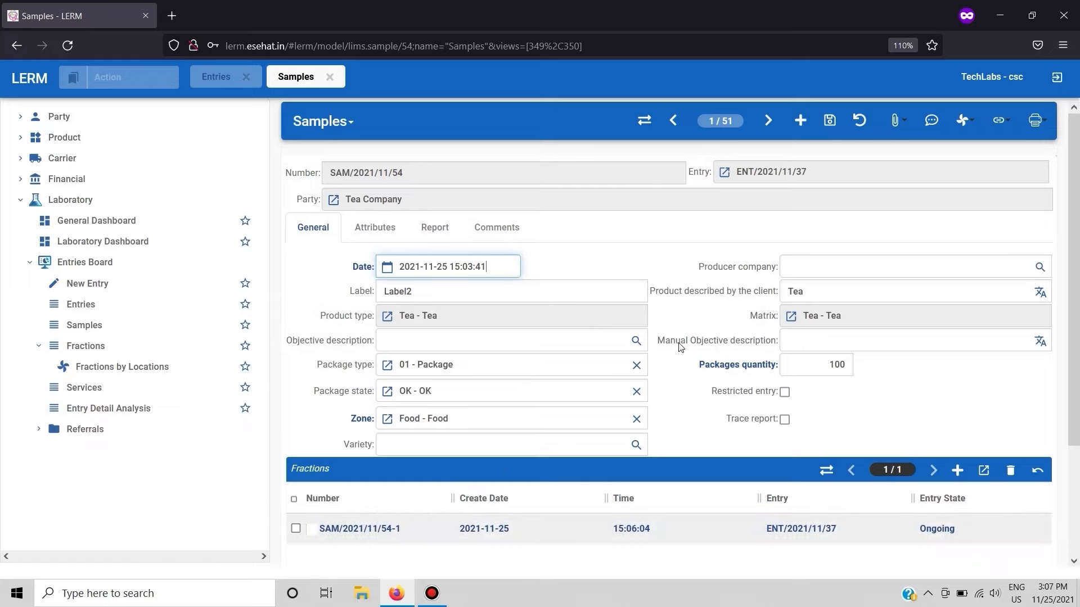
pyautogui.scroll(-2, 549, 359)
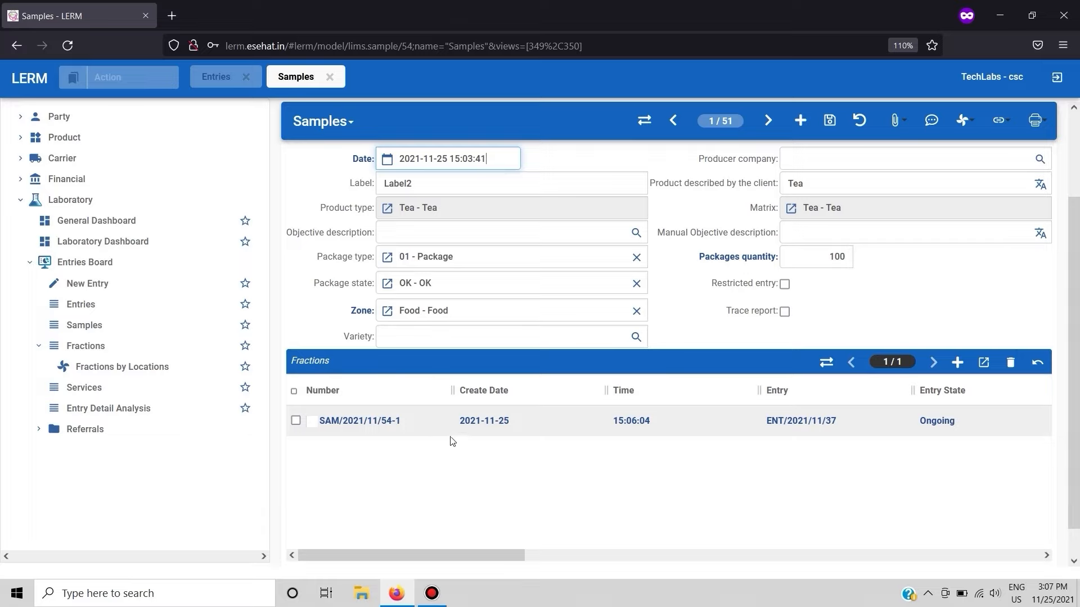
pyautogui.hscroll(4, 512, 450)
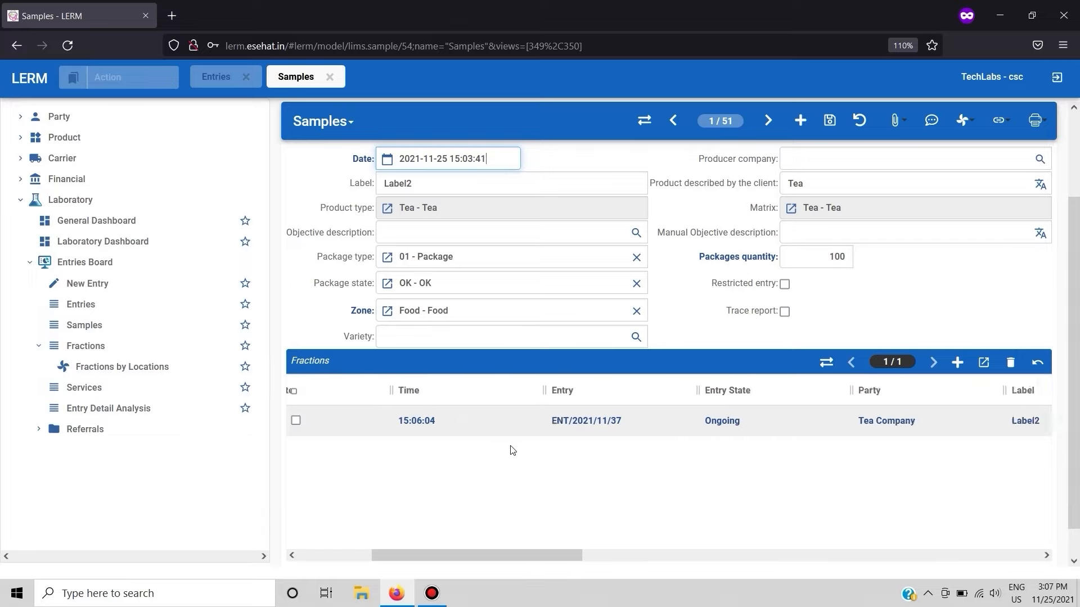
pyautogui.hscroll(-4, 513, 449)
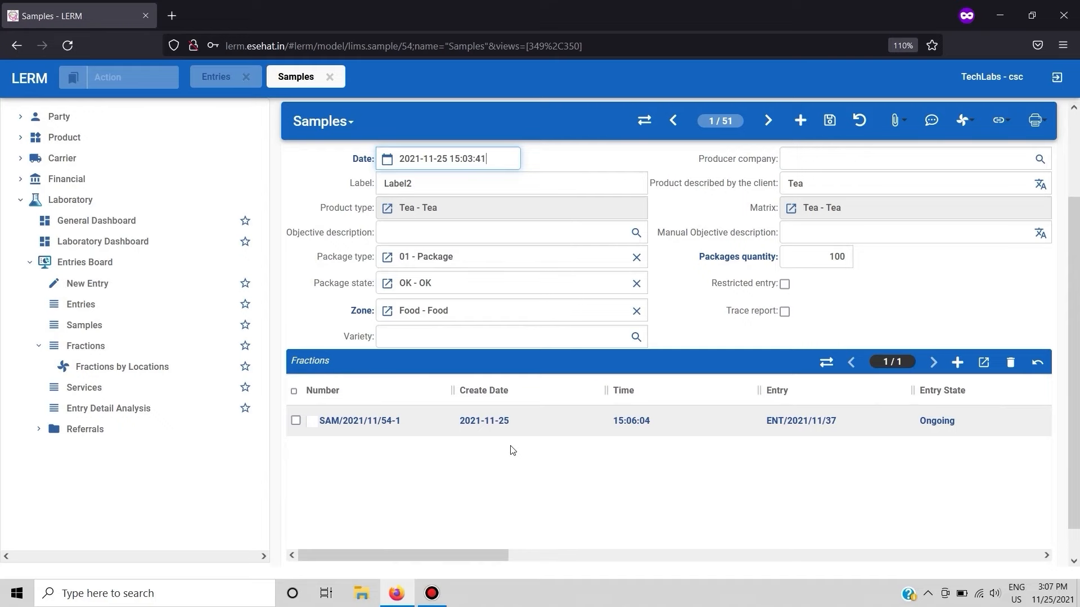
# - Start a new fraction for the sample with fraction type CUS - Customer Sample and storage location Storage Zone
pyautogui.click(955, 362)
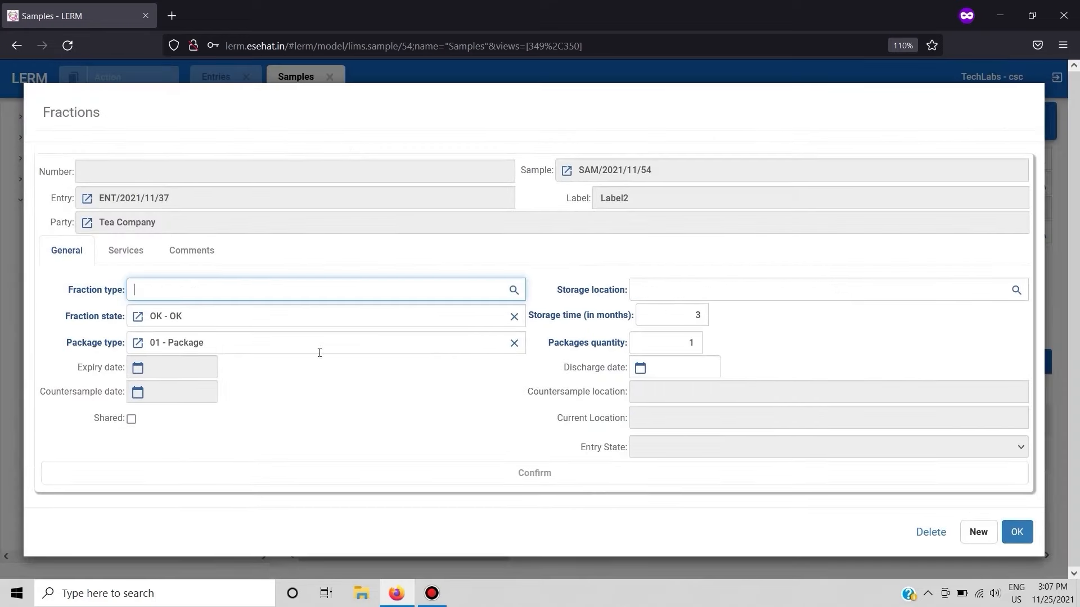
pyautogui.click(514, 291)
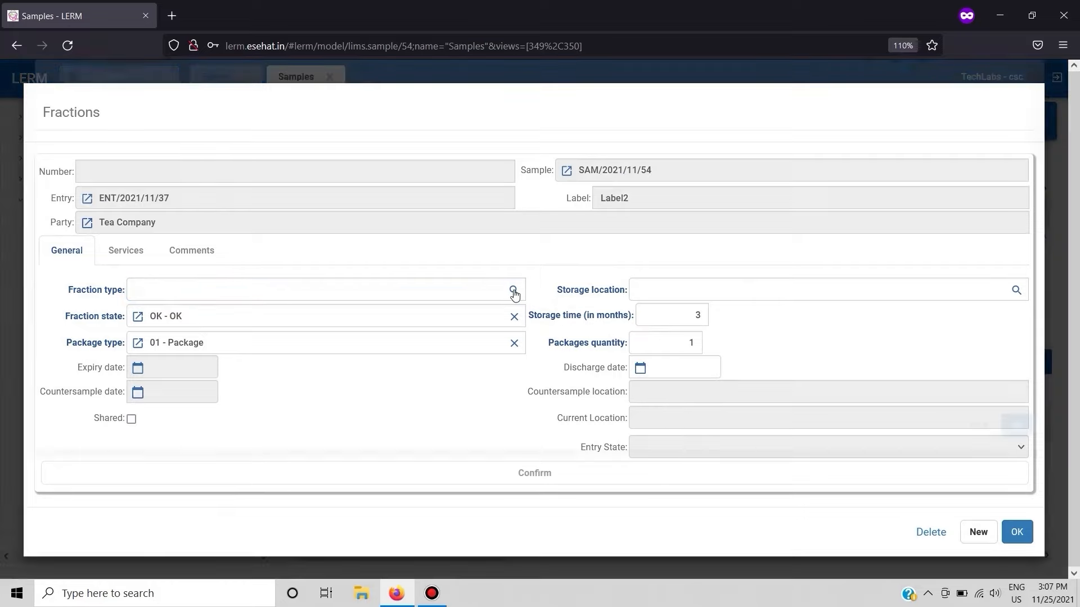
pyautogui.doubleClick(104, 359)
pyautogui.click(1017, 292)
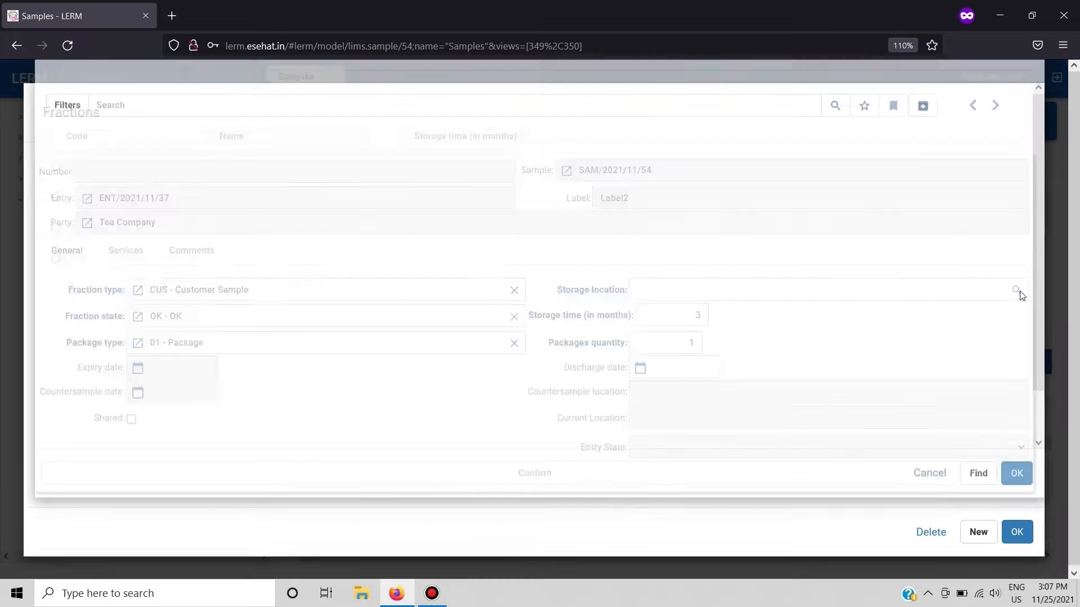
pyautogui.doubleClick(111, 291)
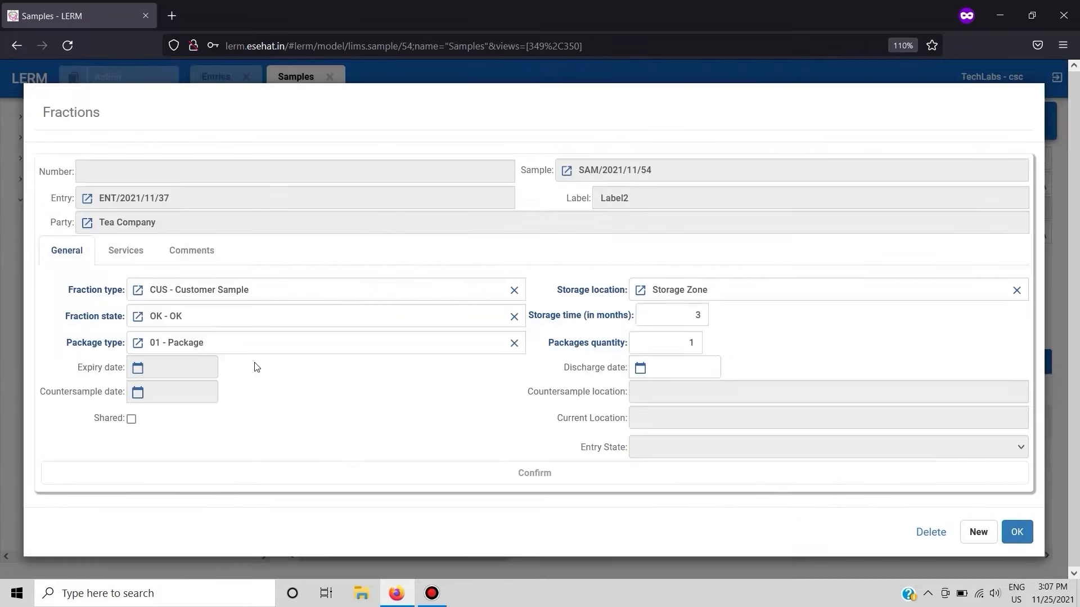
# - Add a service to the new fraction using the analysis TA - Total ash, percent by mass
pyautogui.click(121, 256)
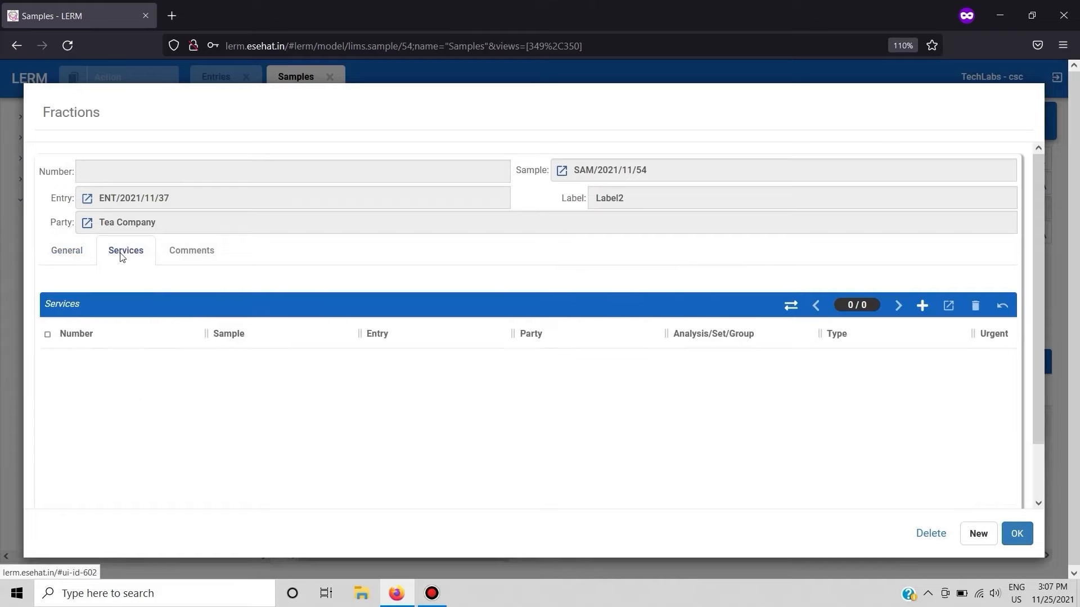
pyautogui.click(920, 316)
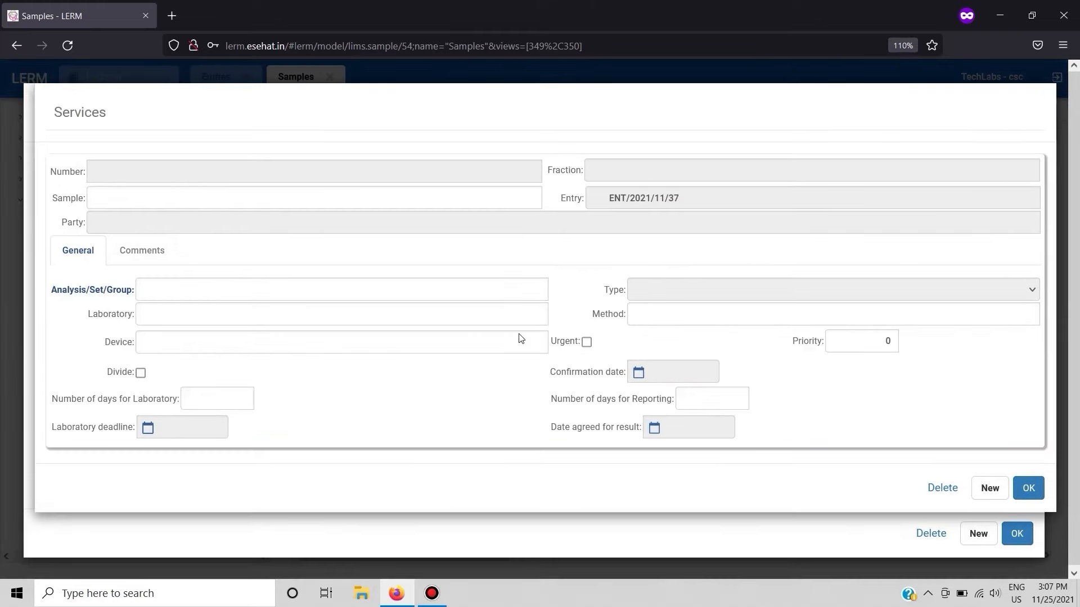
pyautogui.click(536, 290)
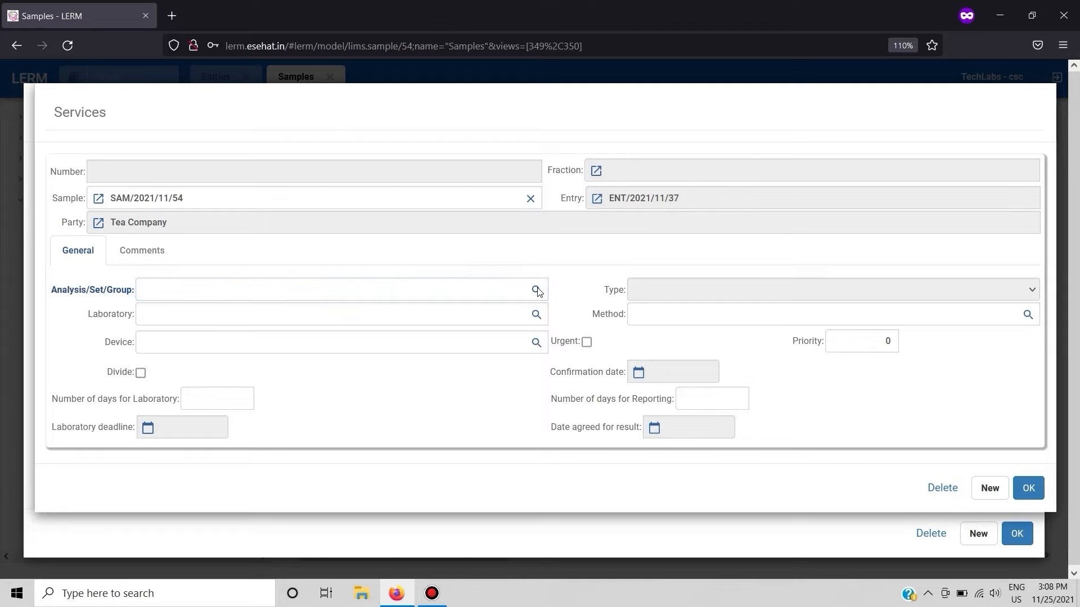
pyautogui.click(130, 263)
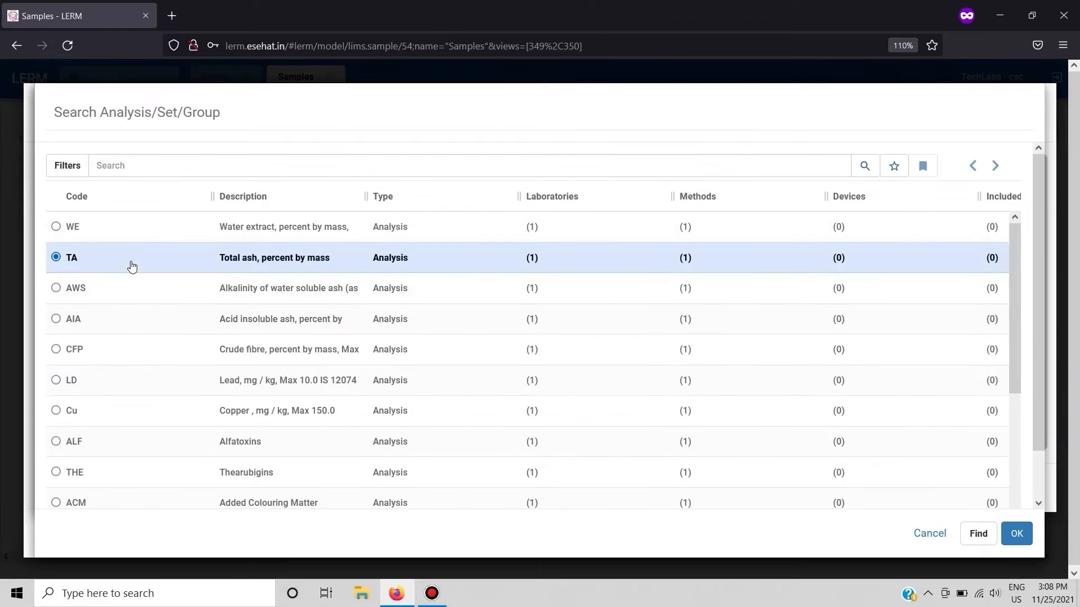
pyautogui.click(1017, 534)
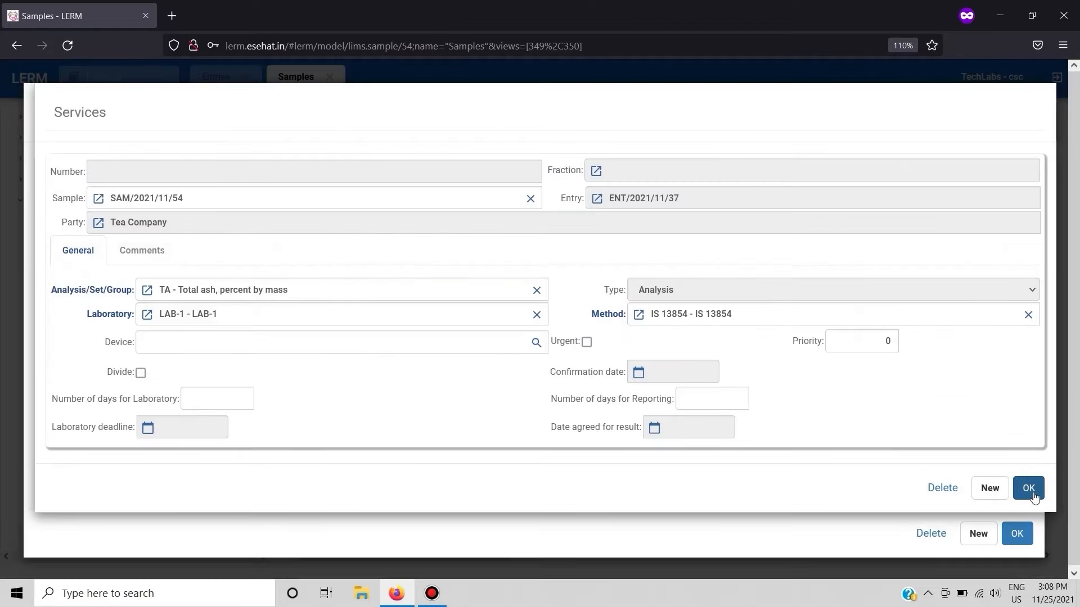
pyautogui.click(1028, 491)
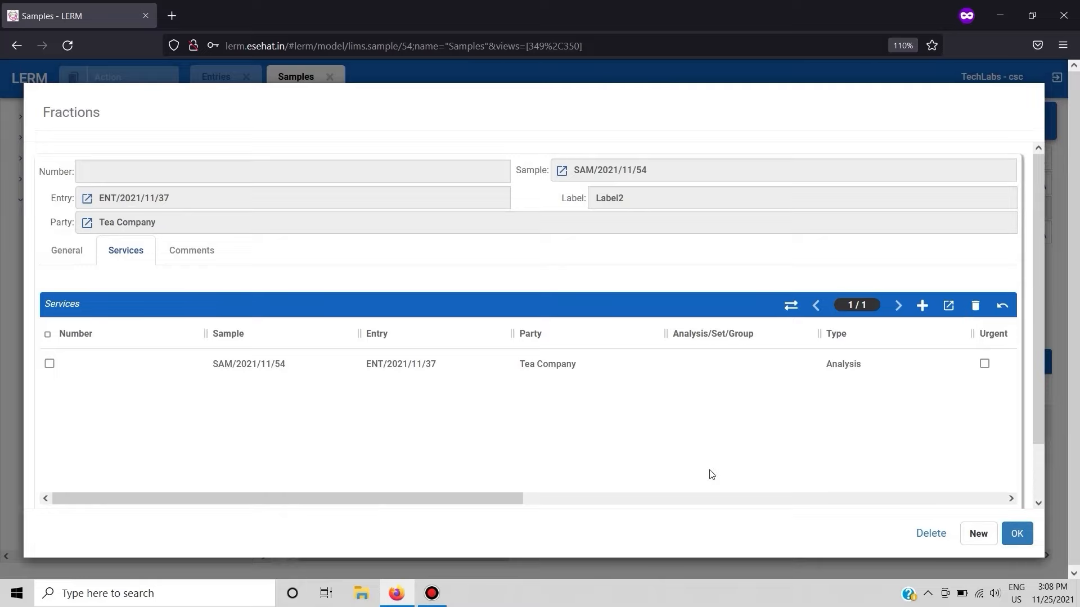
# - Accept the new fraction, save the sample record and review its fractions list
pyautogui.click(1016, 533)
pyautogui.hscroll(5, 711, 475)
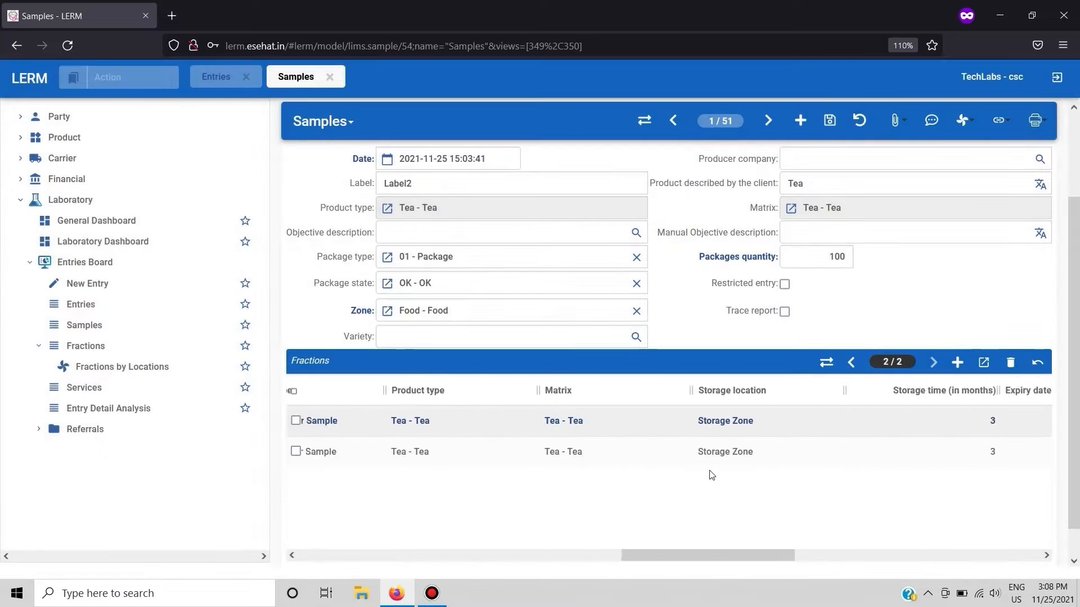
pyautogui.scroll(2, 626, 222)
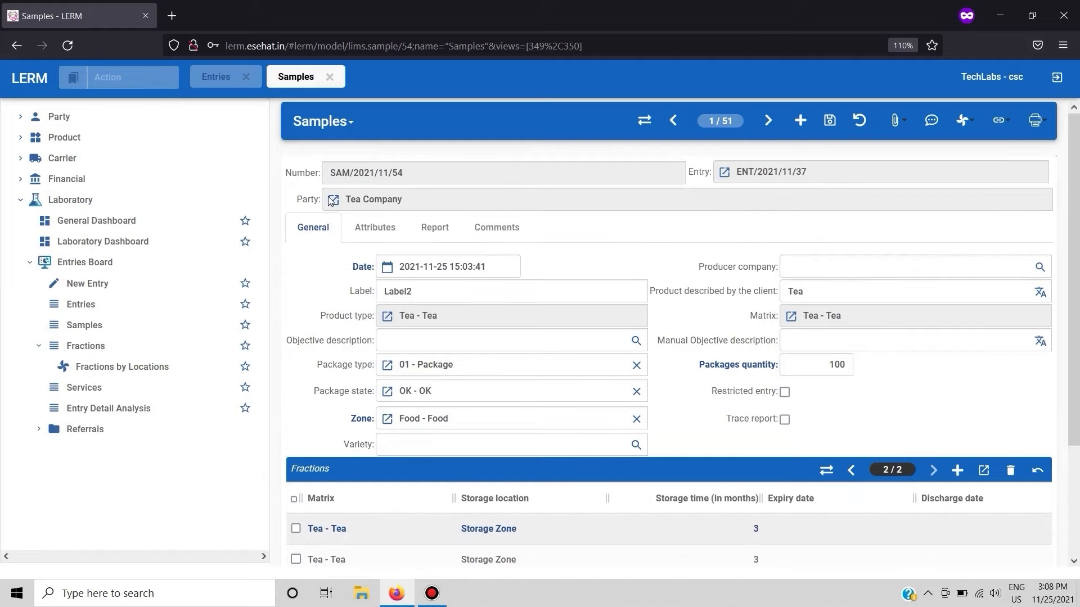
pyautogui.hotkey('ctrl', 's')
pyautogui.scroll(-2, 396, 388)
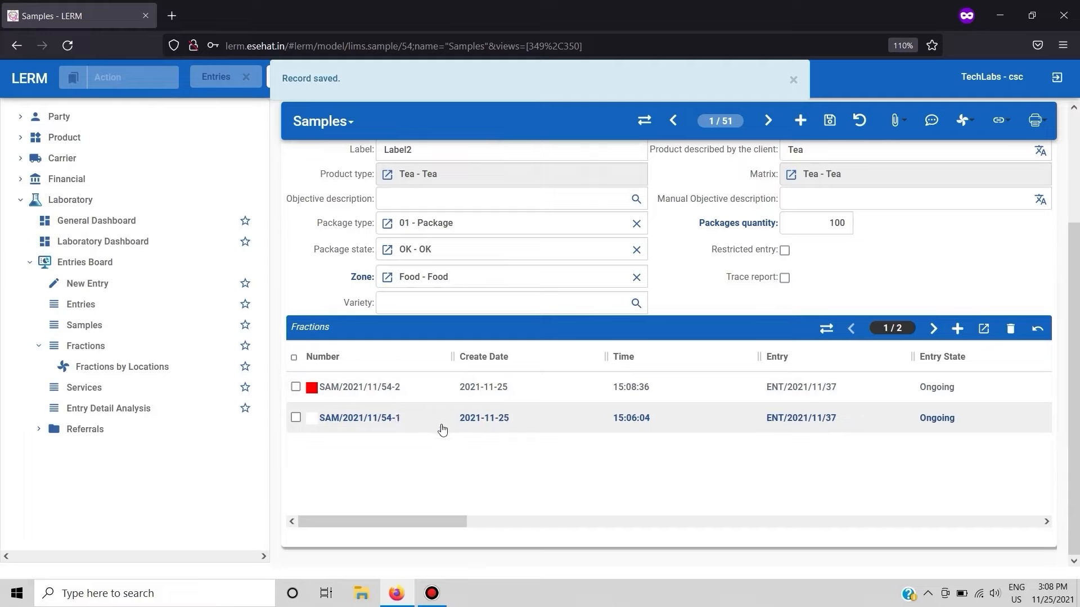
pyautogui.hscroll(2, 442, 430)
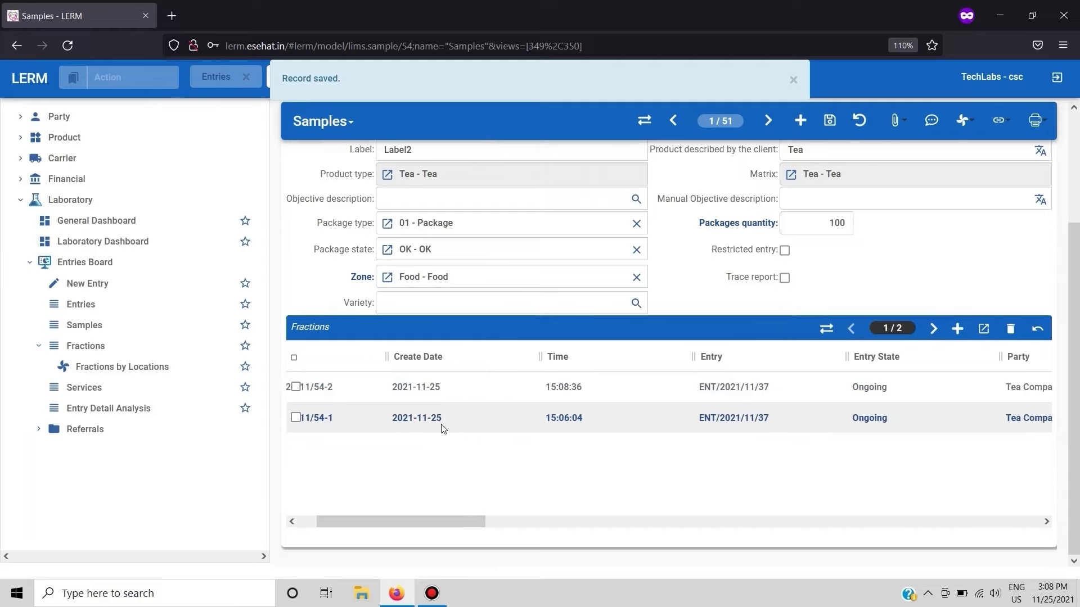
pyautogui.hscroll(-2, 442, 430)
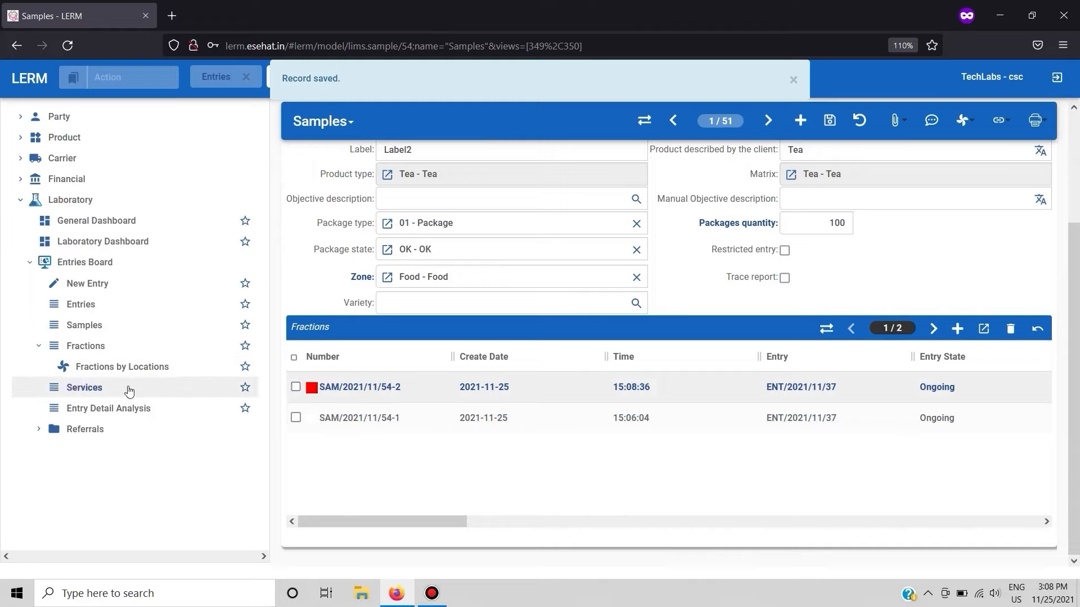
# - Open the newly added fraction of sample SAM/2021/11/54 from all fractions and examine its service details
pyautogui.click(114, 356)
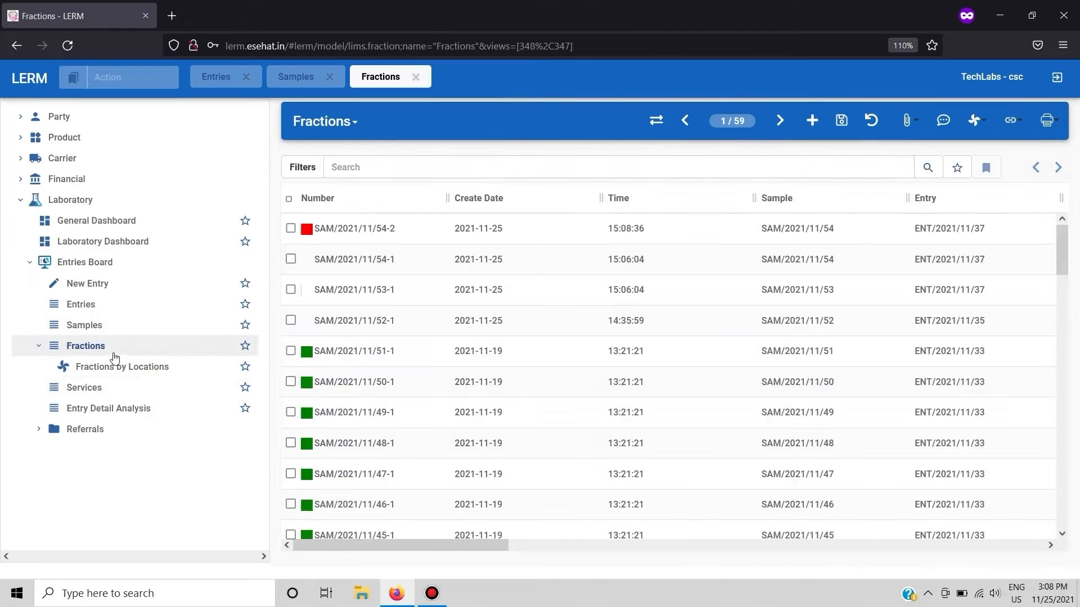
pyautogui.doubleClick(431, 240)
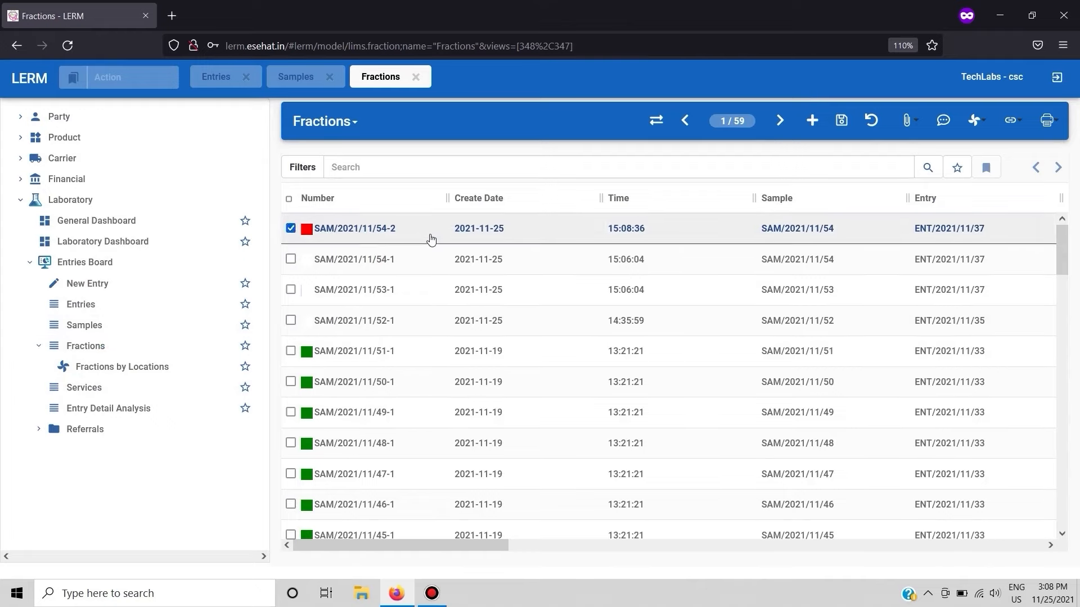
pyautogui.click(372, 252)
pyautogui.hscroll(20, 411, 380)
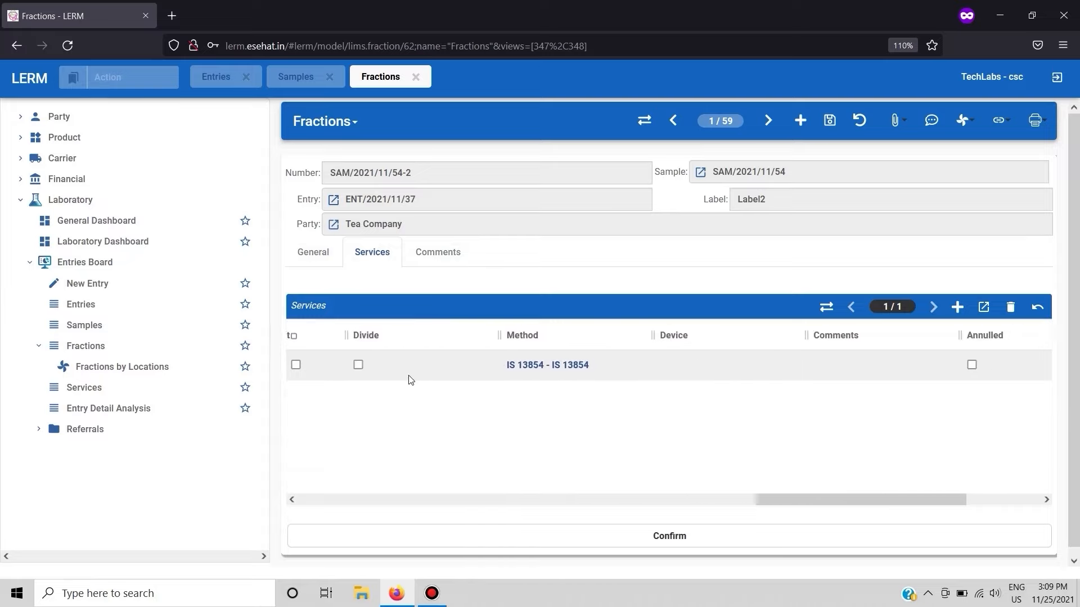
pyautogui.hscroll(-11, 411, 380)
pyautogui.hscroll(-10, 411, 380)
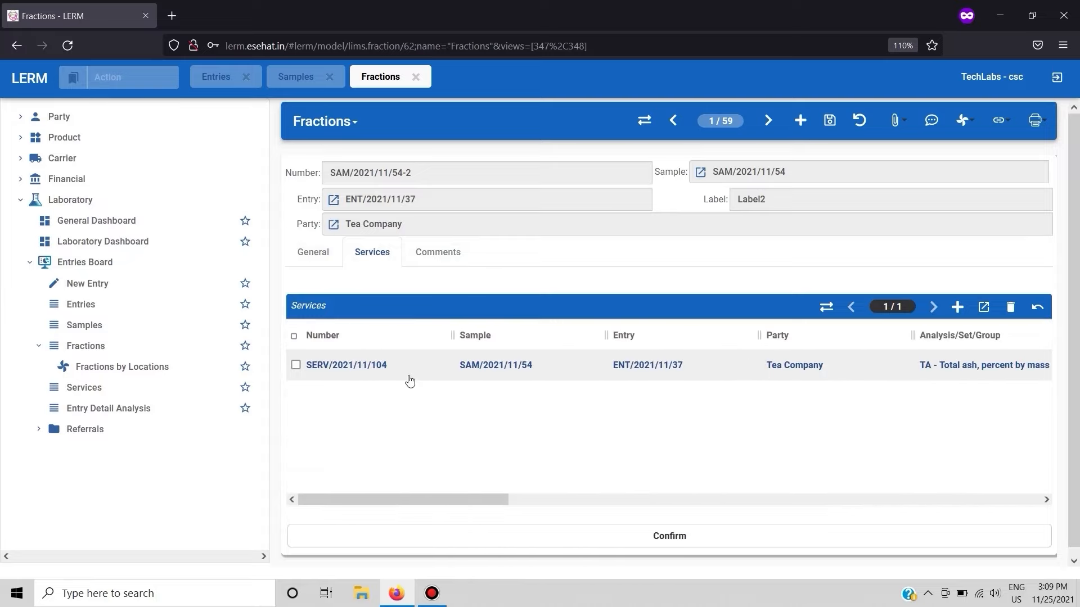